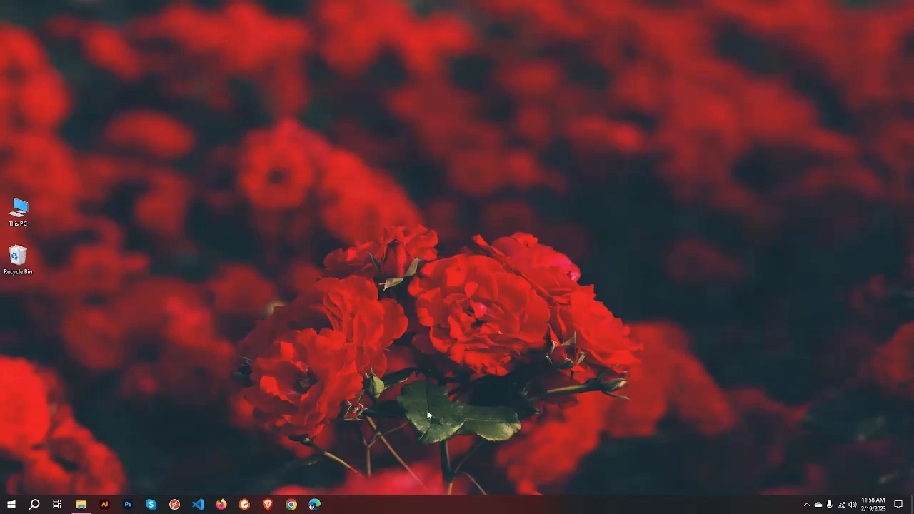
Step: Search the web for keepass in Chrome and open keepass.info, accepting its cookies
{"action": "left_click", "coordinate": [291, 503]}
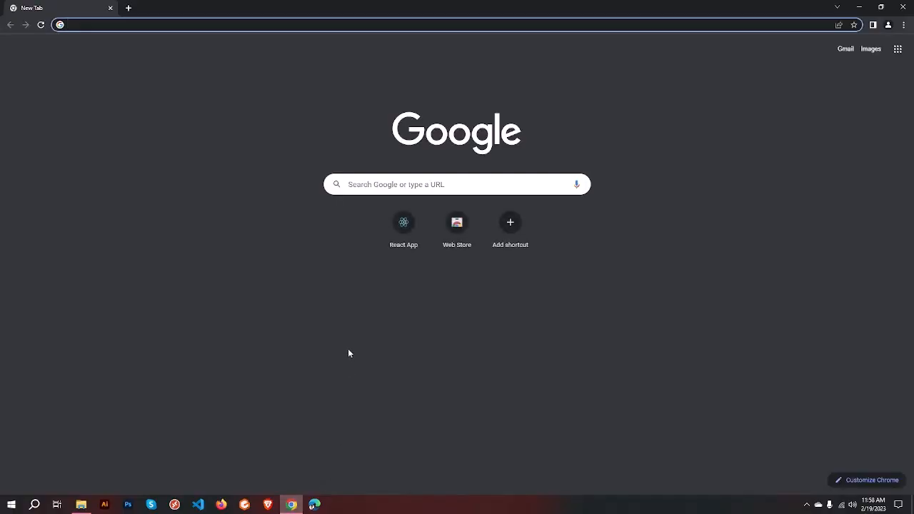
{"action": "type", "text": "keepass"}
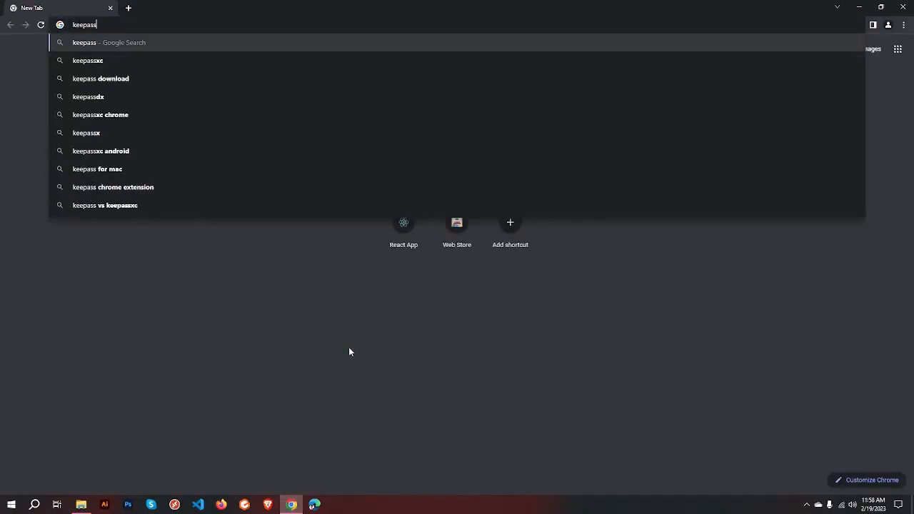
{"action": "key", "text": "Return"}
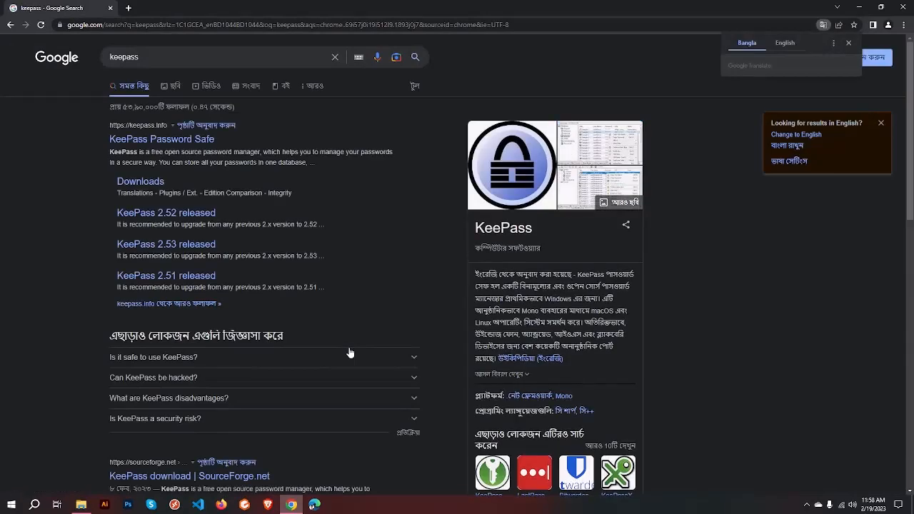
{"action": "left_click", "coordinate": [170, 142]}
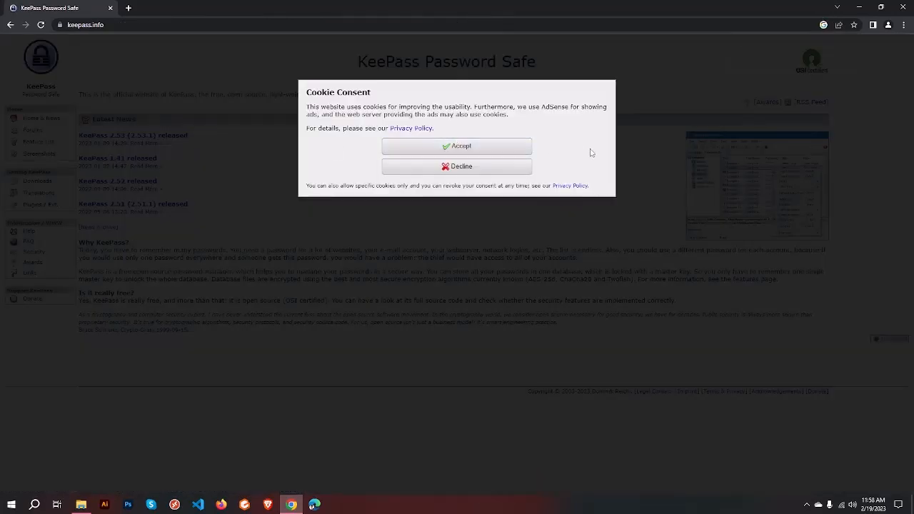
{"action": "left_click", "coordinate": [465, 154]}
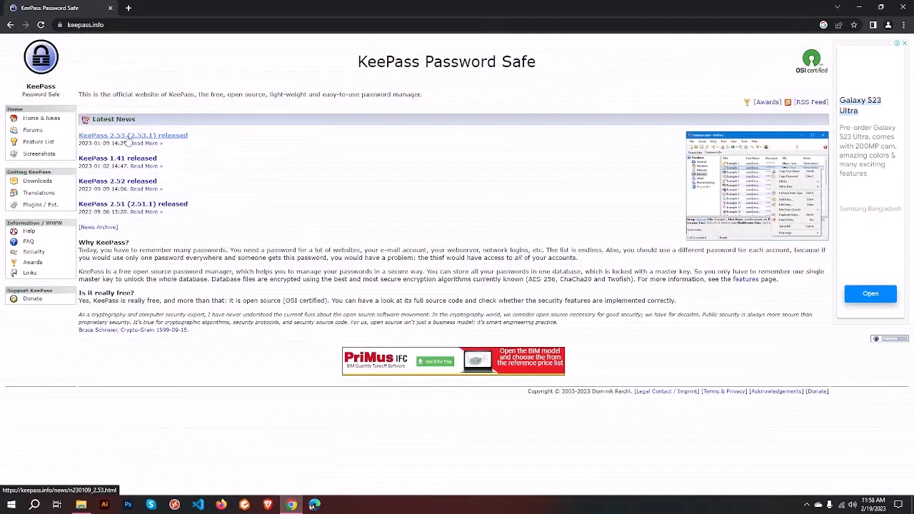
Step: Download the KeePass 2.53.1 Windows installer via the 2.53 release download page
{"action": "left_click", "coordinate": [128, 141]}
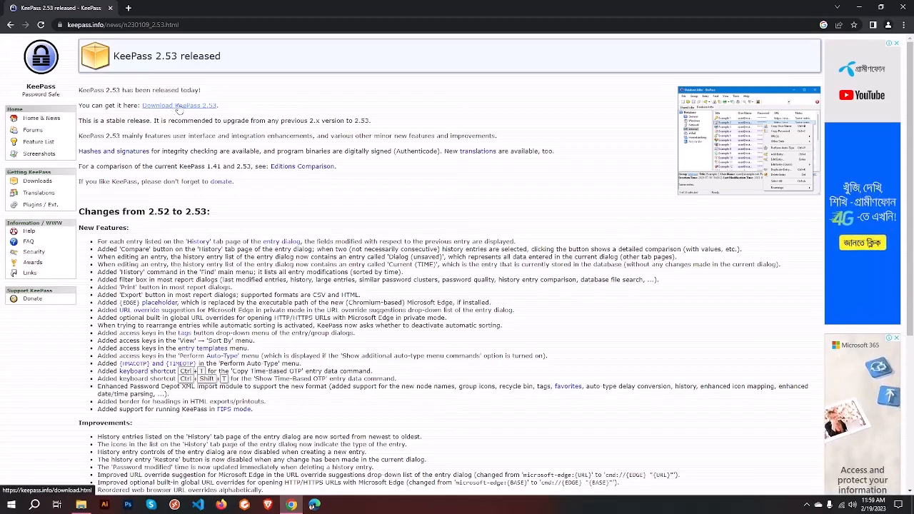
{"action": "left_click", "coordinate": [176, 106]}
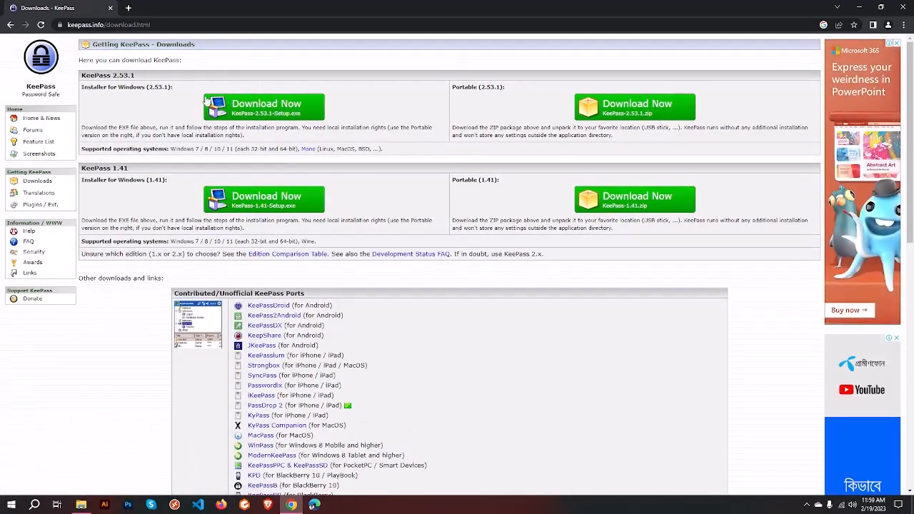
{"action": "left_click", "coordinate": [250, 106]}
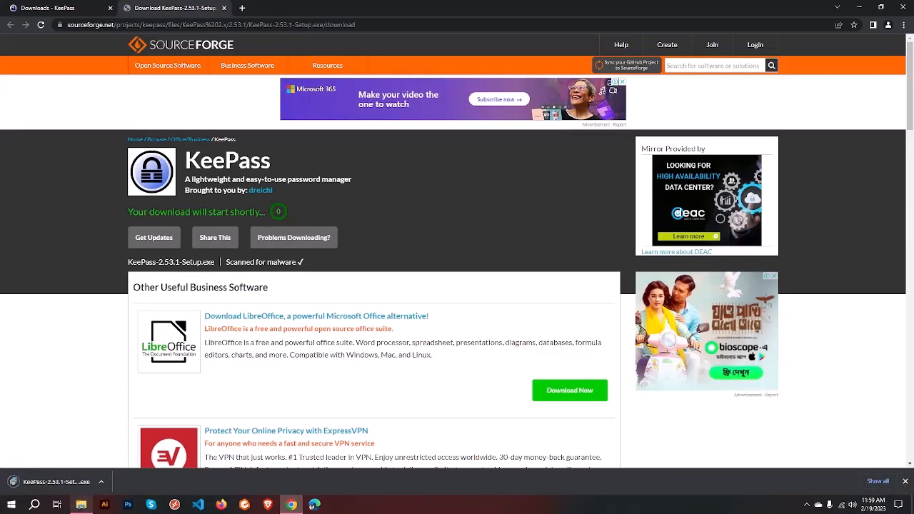
{"action": "left_click", "coordinate": [82, 504]}
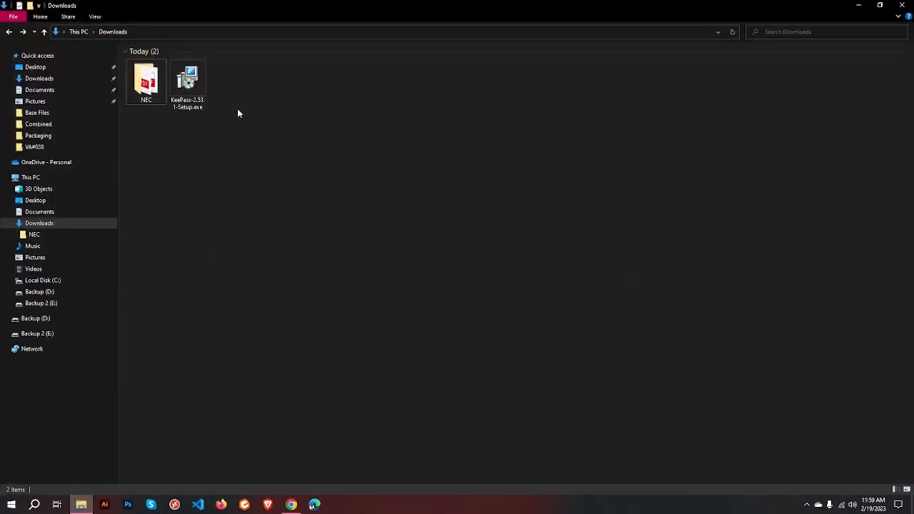
Step: Install KeePass 2.53.1 from KeePass-2.53.1-Setup.exe with default folder and all components
{"action": "double_click", "coordinate": [194, 100]}
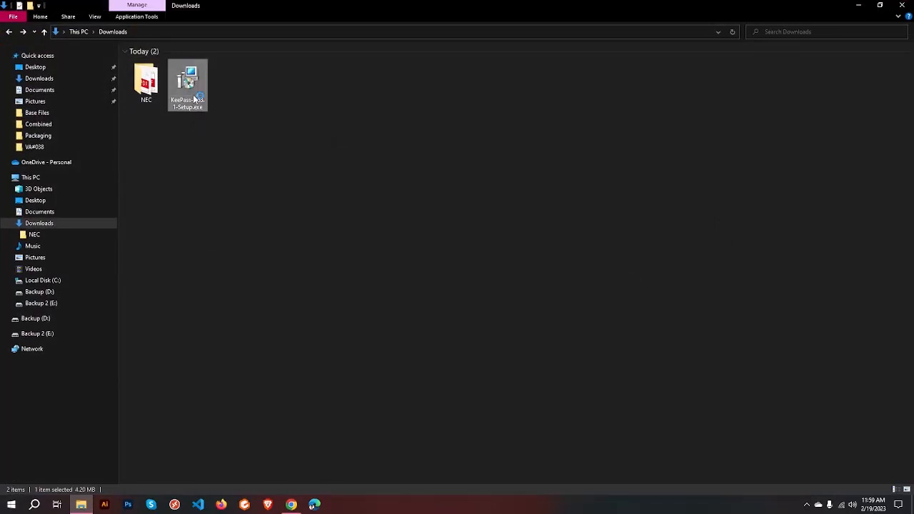
{"action": "left_click", "coordinate": [466, 277]}
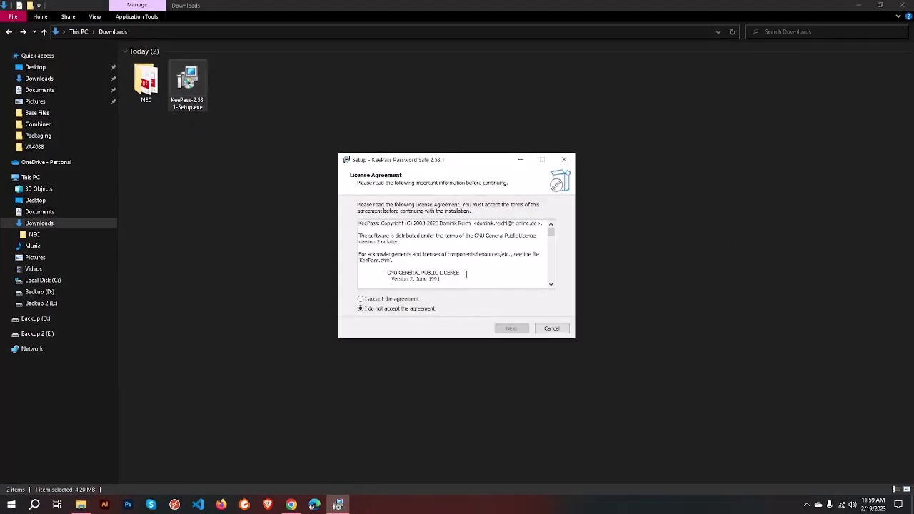
{"action": "left_click", "coordinate": [360, 299]}
{"action": "left_click_drag", "start_coordinate": [551, 229], "coordinate": [551, 277]}
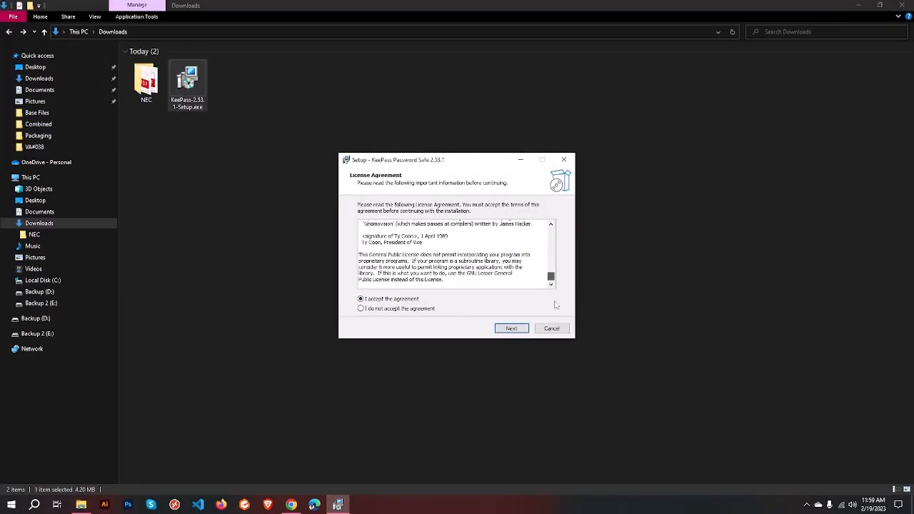
{"action": "left_click", "coordinate": [511, 328]}
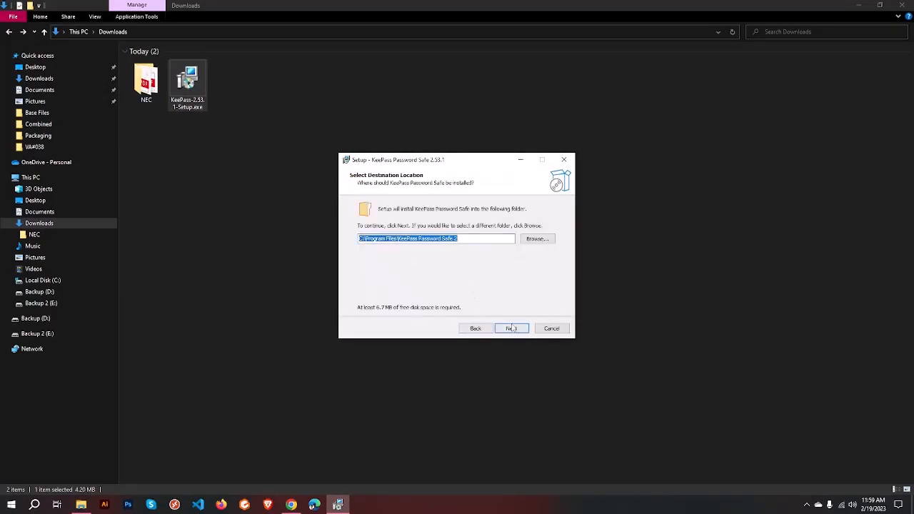
{"action": "left_click", "coordinate": [517, 330]}
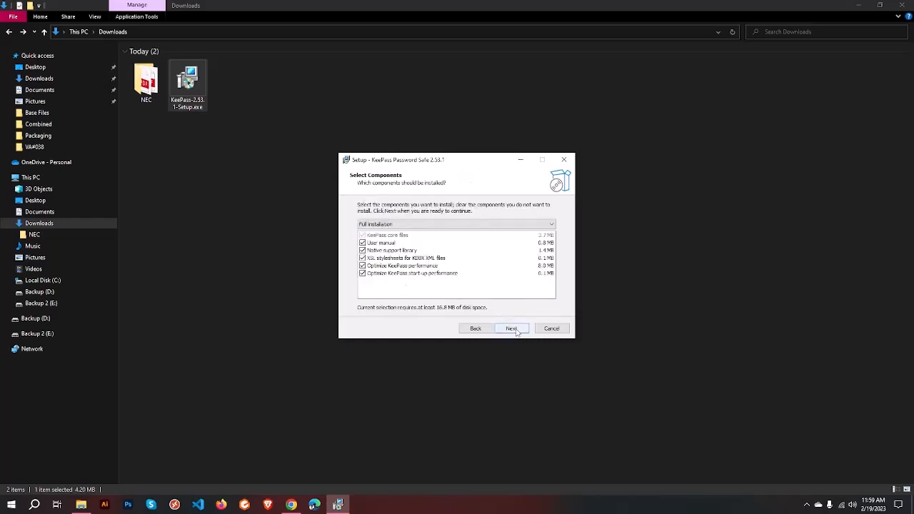
{"action": "left_click", "coordinate": [520, 329]}
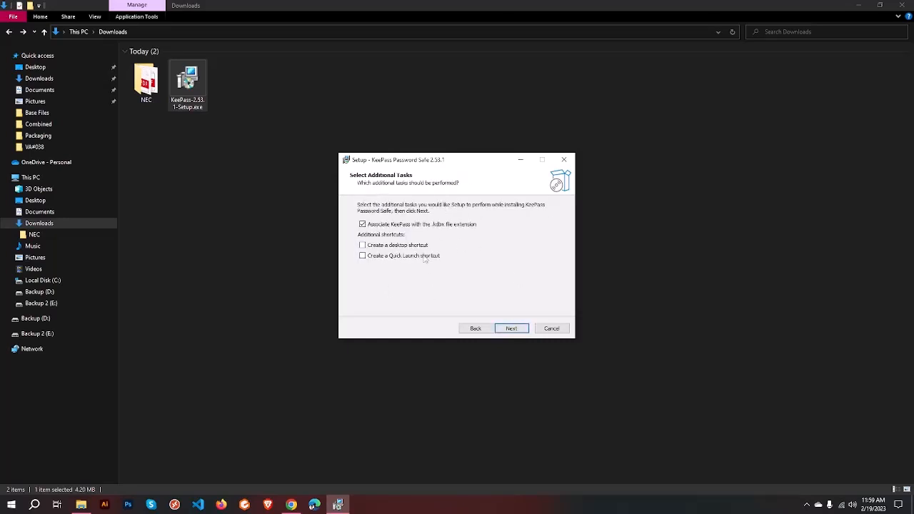
{"action": "left_click", "coordinate": [521, 330]}
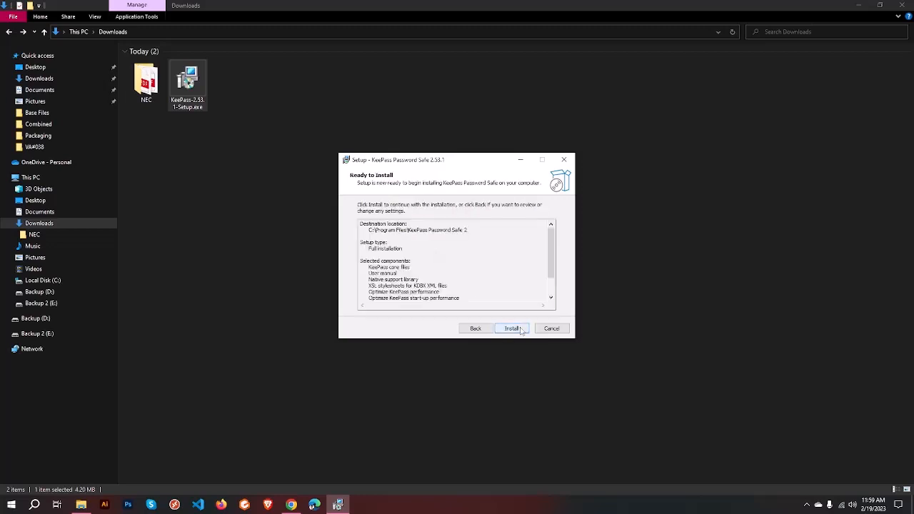
{"action": "left_click", "coordinate": [522, 330]}
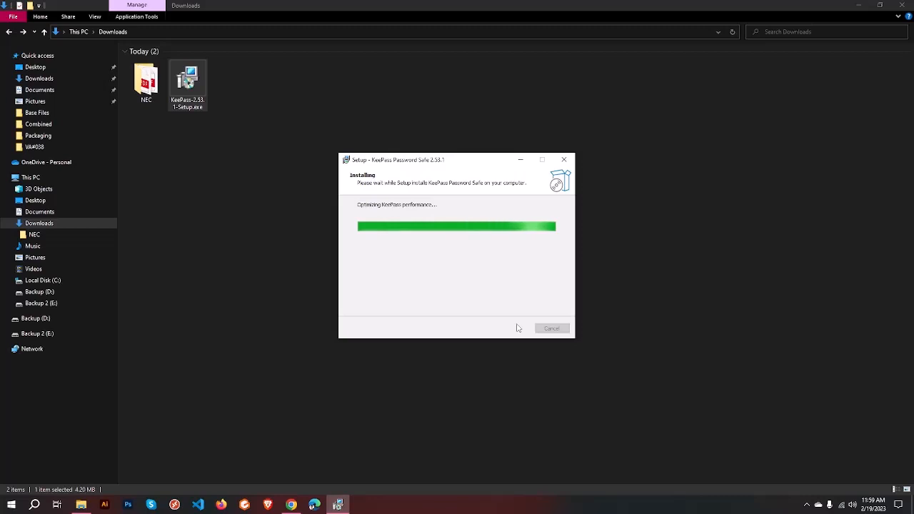
{"action": "left_click", "coordinate": [511, 330]}
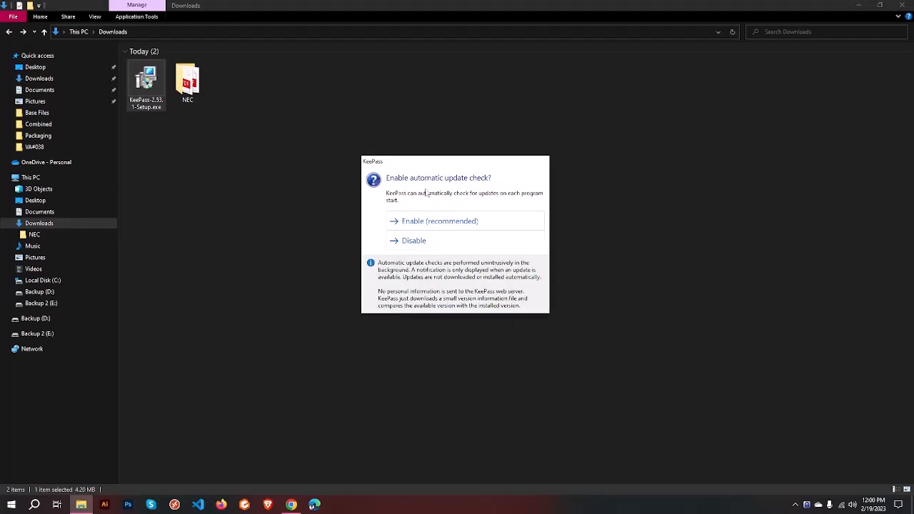
Step: Enable automatic update checks, maximize KeePass, and start a new database
{"action": "left_click", "coordinate": [469, 223]}
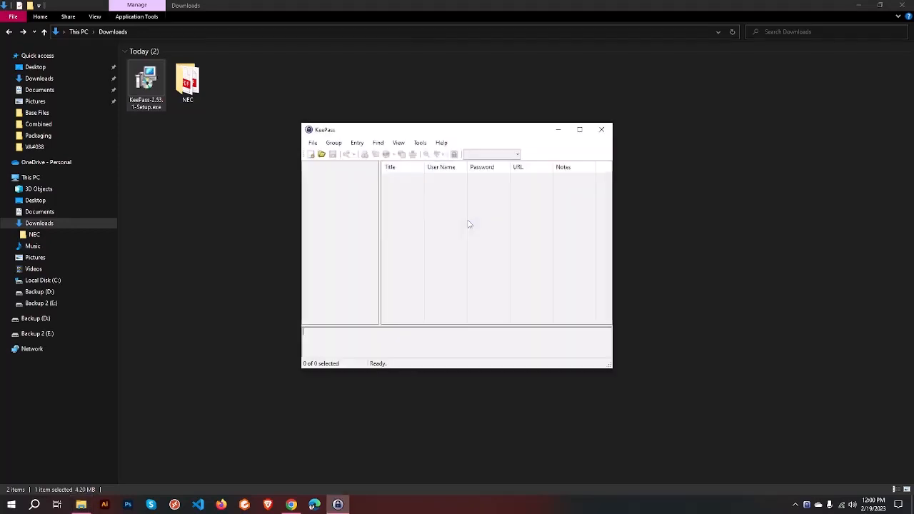
{"action": "left_click", "coordinate": [580, 130]}
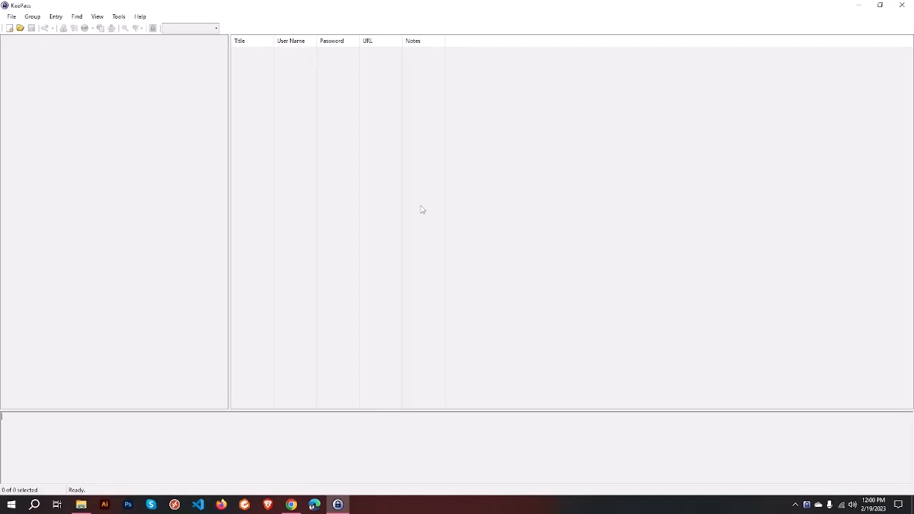
{"action": "left_click", "coordinate": [13, 18]}
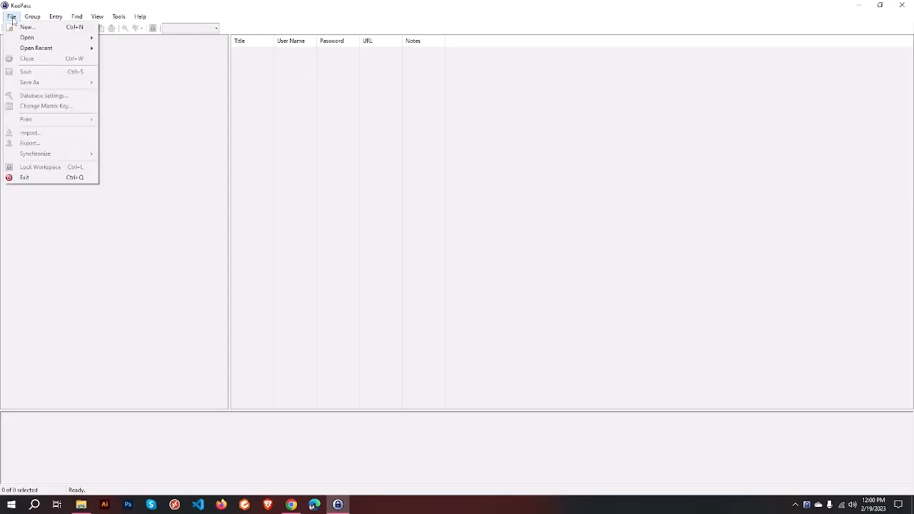
{"action": "left_click", "coordinate": [42, 27]}
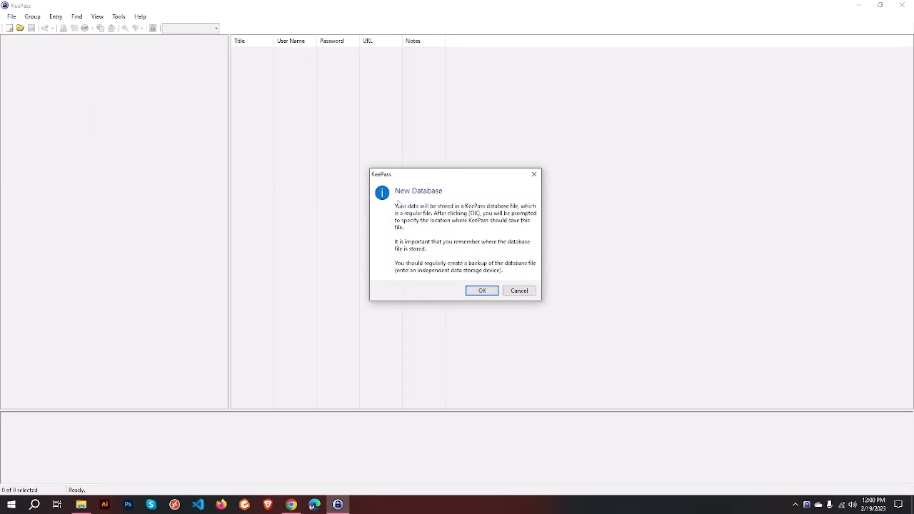
{"action": "left_click", "coordinate": [471, 290]}
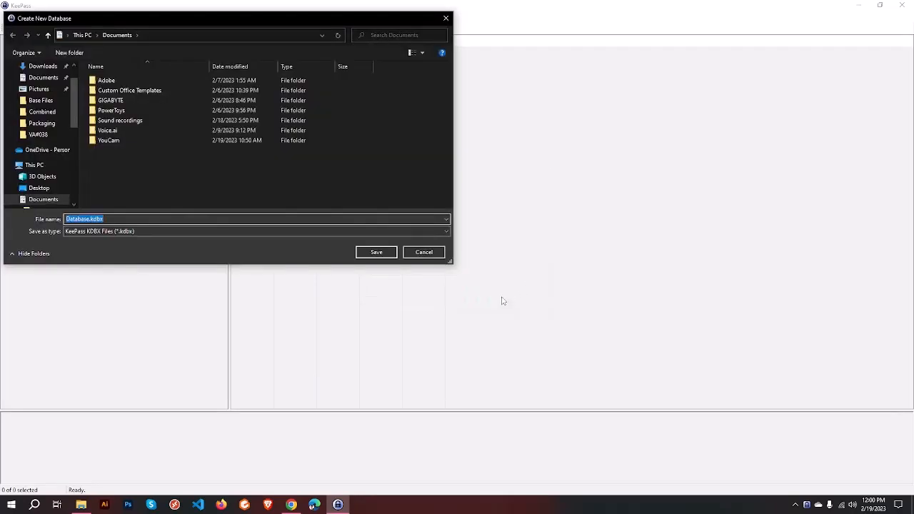
Step: Name the database file Siam and save it on the Backup (D:) drive
{"action": "left_click", "coordinate": [90, 219]}
{"action": "key", "text": "BackSpace"}
{"action": "key", "text": "BackSpace"}
{"action": "key", "text": "BackSpace"}
{"action": "key", "text": "BackSpace"}
{"action": "key", "text": "BackSpace"}
{"action": "key", "text": "BackSpace"}
{"action": "key", "text": "BackSpace"}
{"action": "key", "text": "BackSpace"}
{"action": "type", "text": "Siam"}
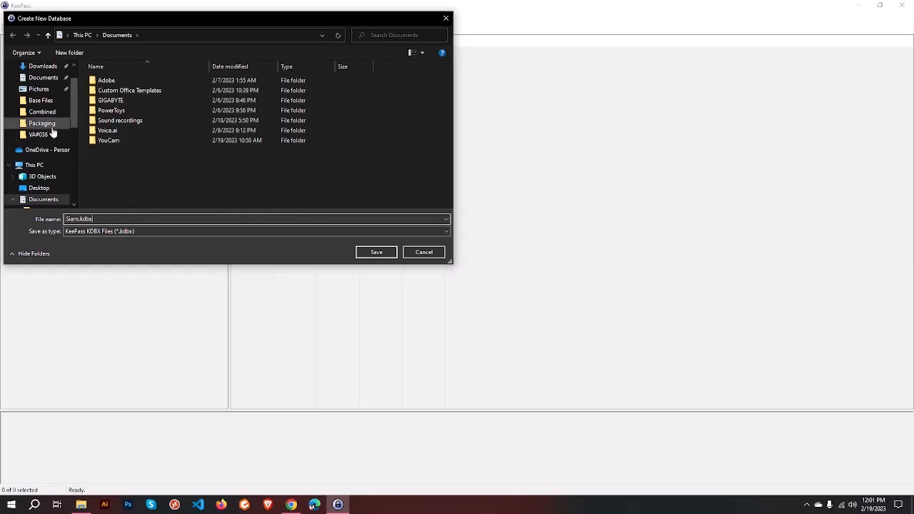
{"action": "scroll", "coordinate": [53, 168], "scroll_direction": "down", "scroll_amount": 4}
{"action": "scroll", "coordinate": [53, 169], "scroll_direction": "down", "scroll_amount": 2}
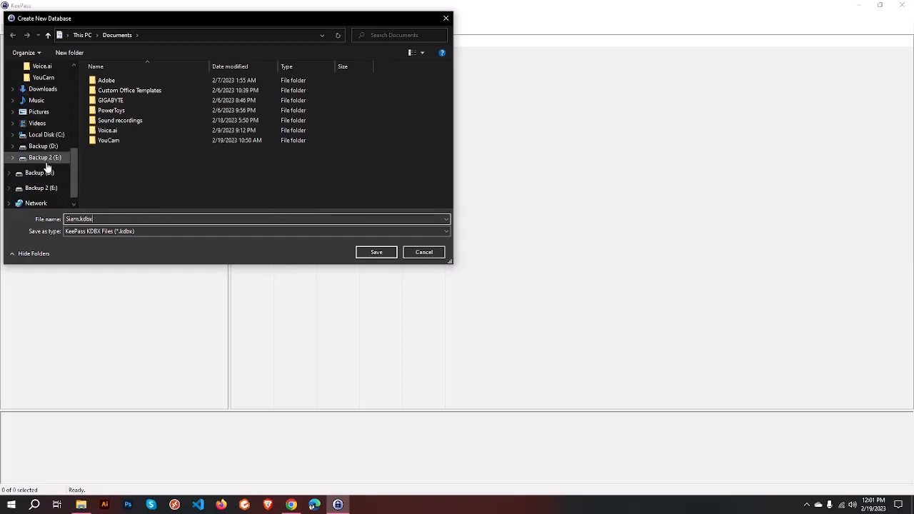
{"action": "left_click", "coordinate": [45, 148]}
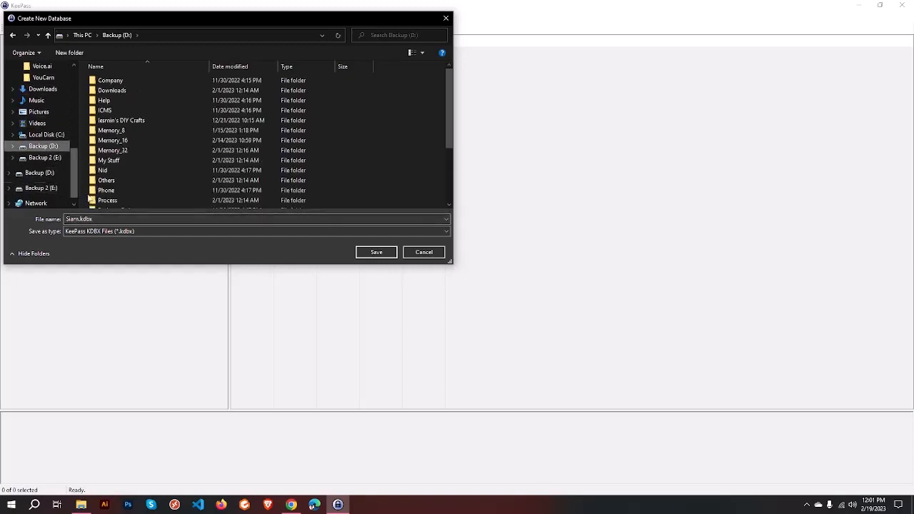
{"action": "scroll", "coordinate": [198, 143], "scroll_direction": "down", "scroll_amount": 5}
{"action": "left_click", "coordinate": [376, 252]}
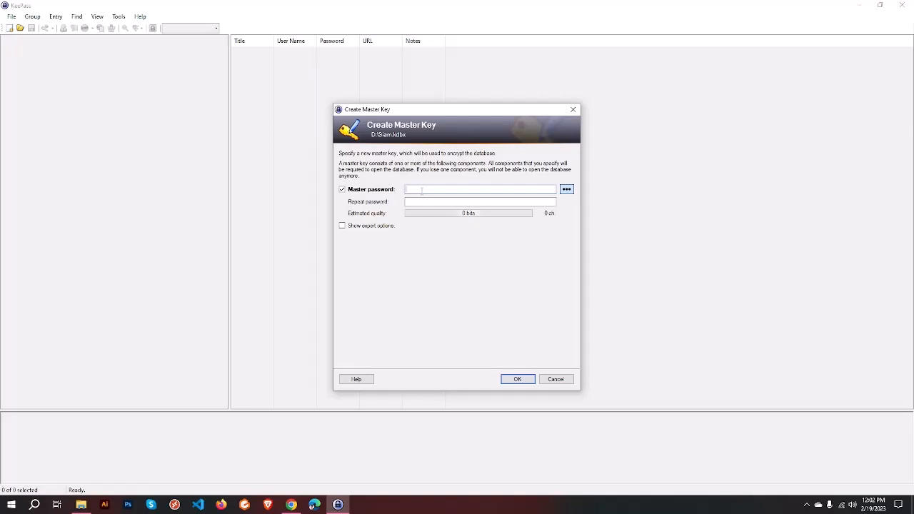
Step: Set and confirm the master password despite the weakness warning, keeping database name Personal
{"action": "type", "text": "*******"}
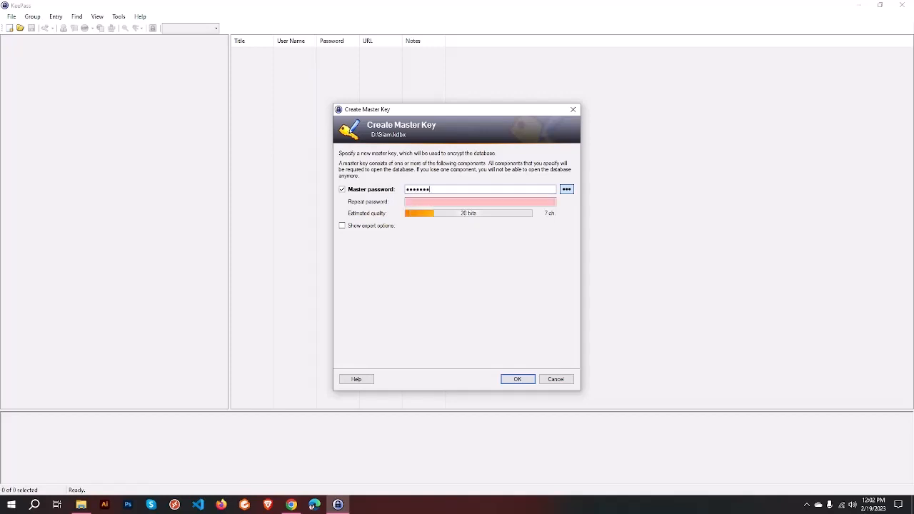
{"action": "type", "text": "**"}
{"action": "left_click", "coordinate": [457, 202]}
{"action": "type", "text": "*"}
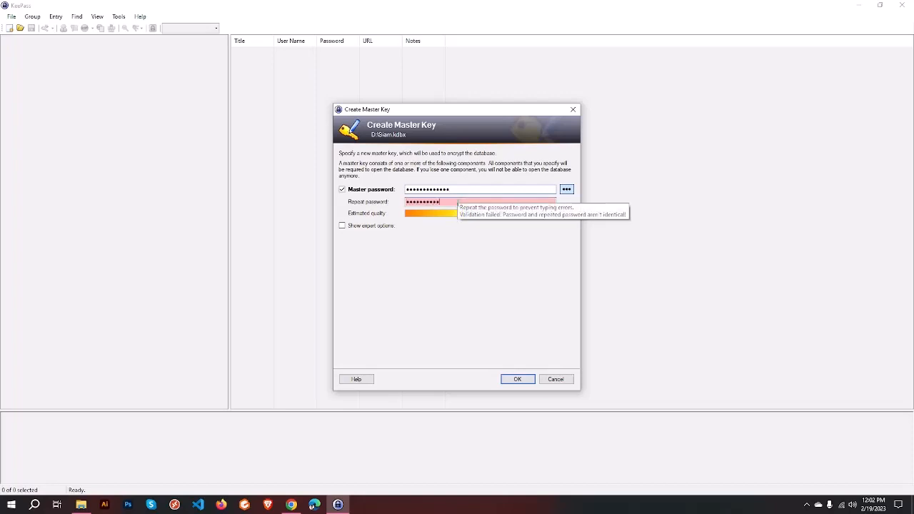
{"action": "type", "text": "*"}
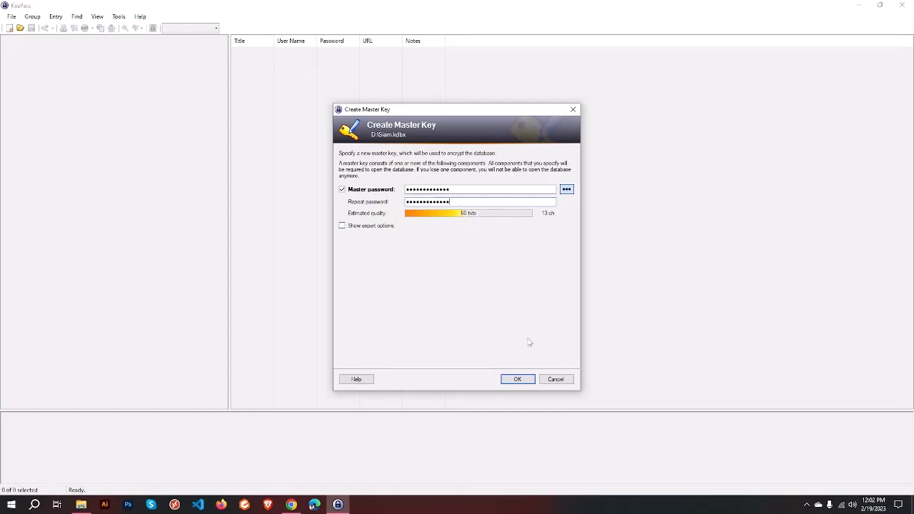
{"action": "left_click", "coordinate": [517, 379]}
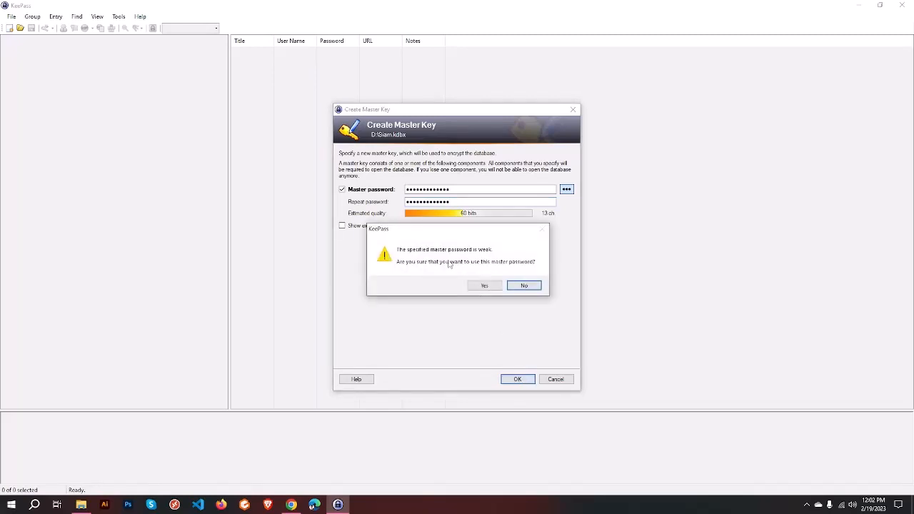
{"action": "left_click", "coordinate": [483, 286]}
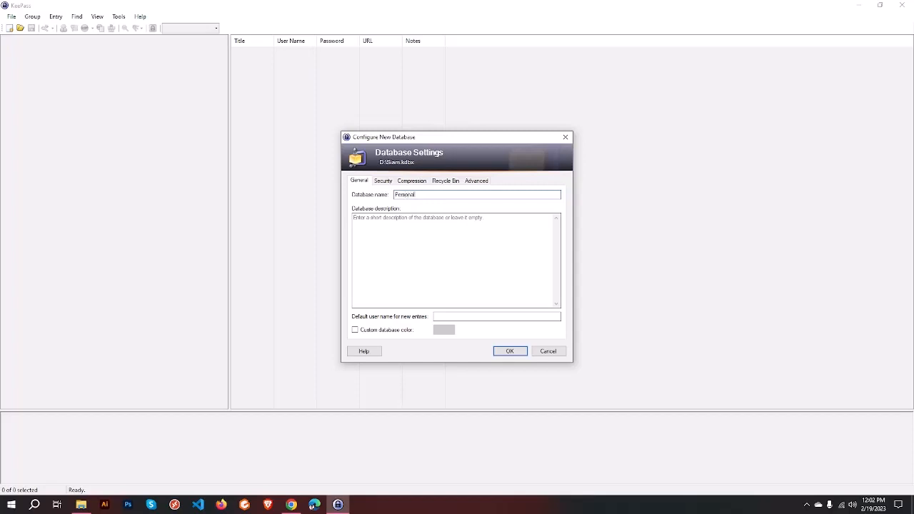
{"action": "left_click", "coordinate": [510, 351]}
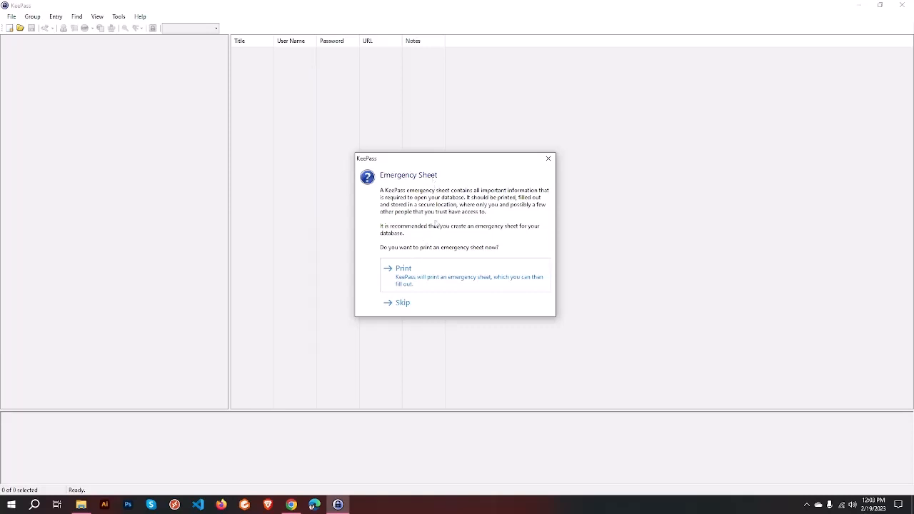
Step: Print the emergency sheet to PDF as 'emergency codes' on Backup (D:)
{"action": "left_click", "coordinate": [441, 273]}
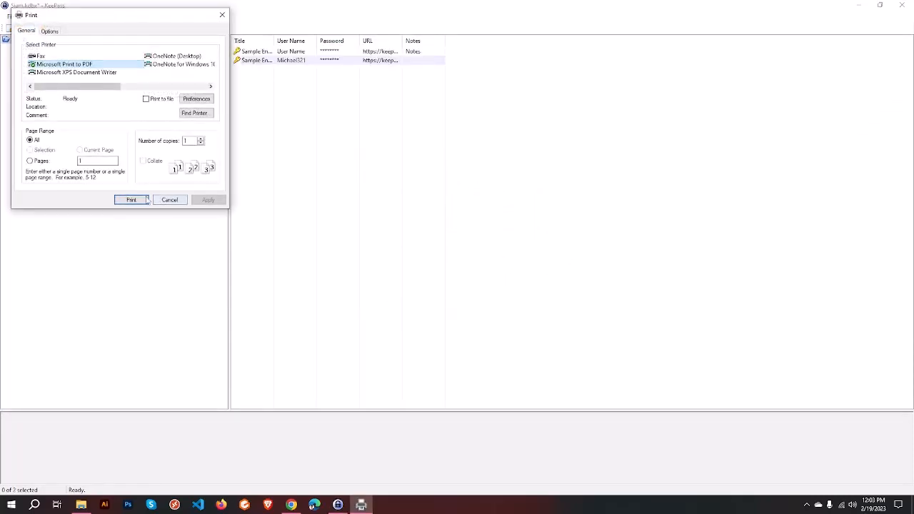
{"action": "left_click", "coordinate": [131, 200]}
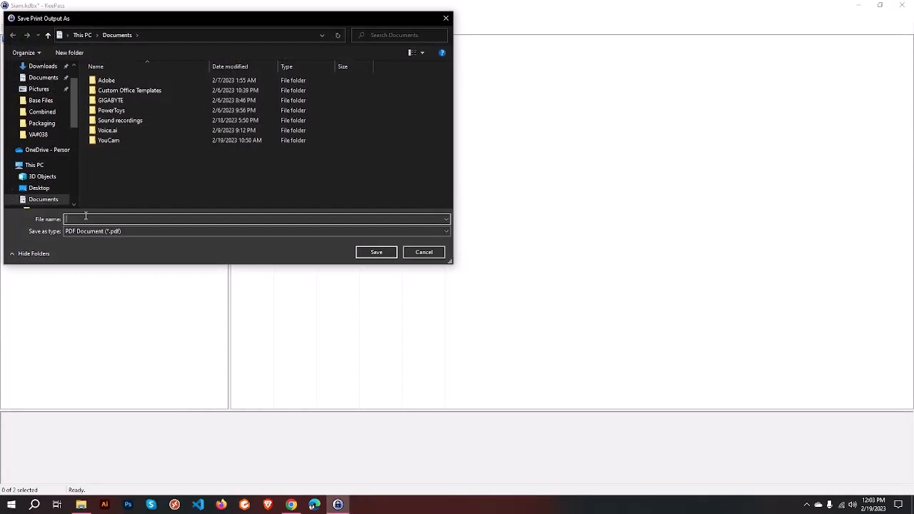
{"action": "type", "text": "ern"}
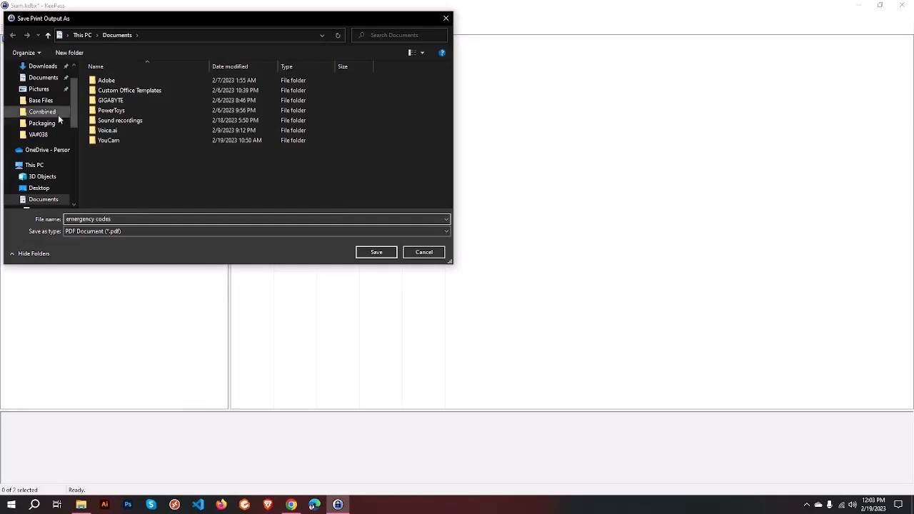
{"action": "scroll", "coordinate": [48, 169], "scroll_direction": "down", "scroll_amount": 5}
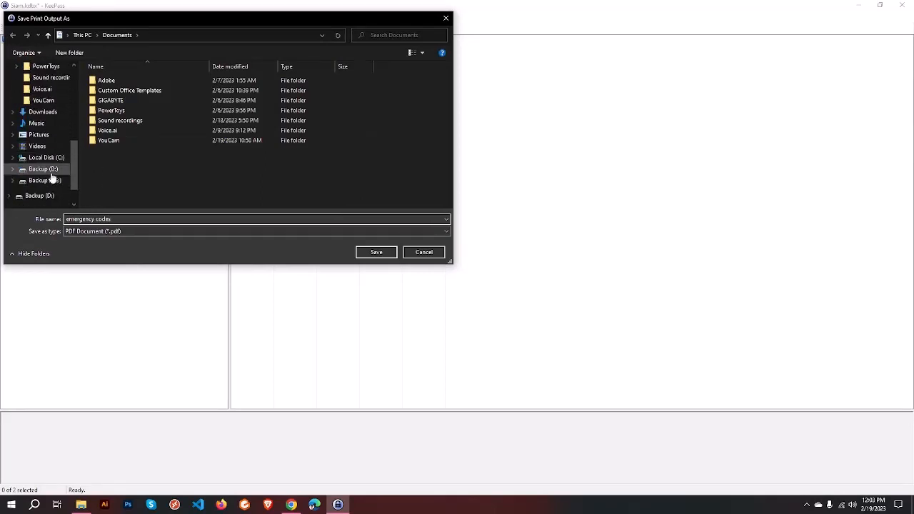
{"action": "left_click", "coordinate": [55, 178]}
{"action": "left_click", "coordinate": [371, 252]}
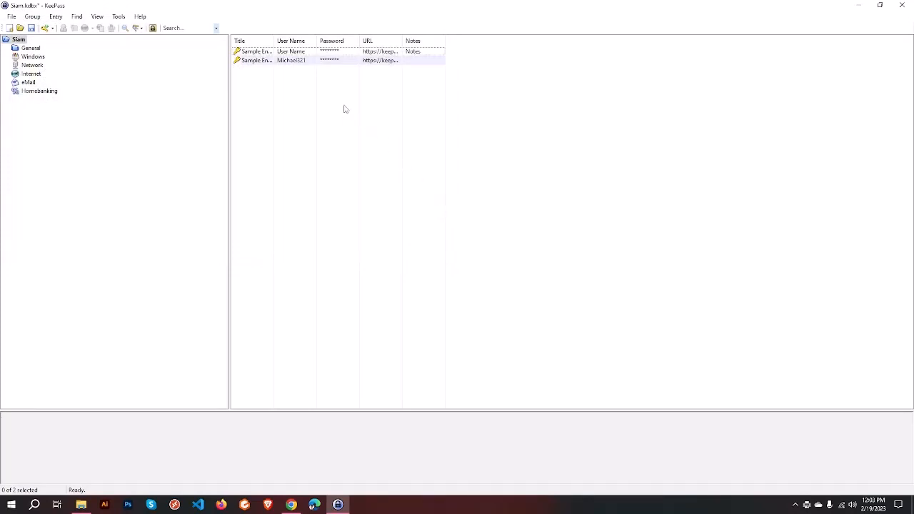
Step: Widen the Password, User Name and Title columns and auto-fit the URL column
{"action": "left_click_drag", "start_coordinate": [359, 40], "coordinate": [399, 39]}
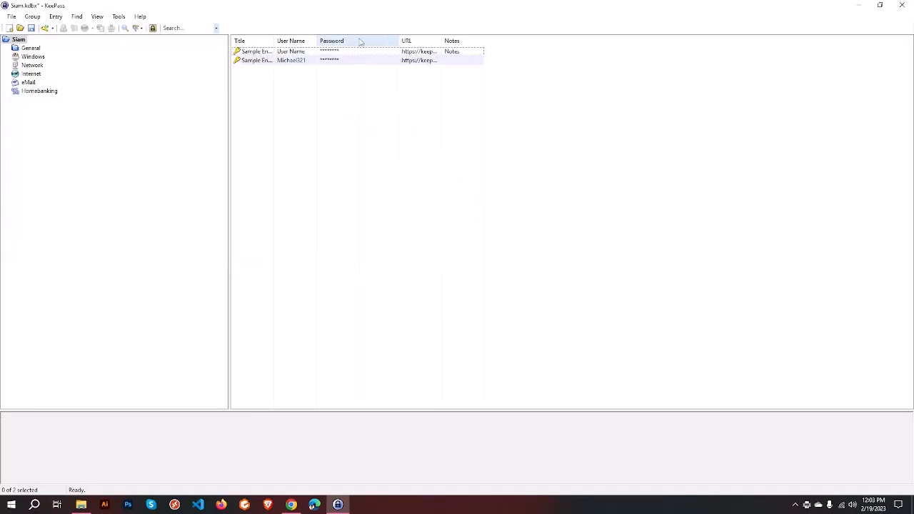
{"action": "left_click_drag", "start_coordinate": [315, 40], "coordinate": [343, 40]}
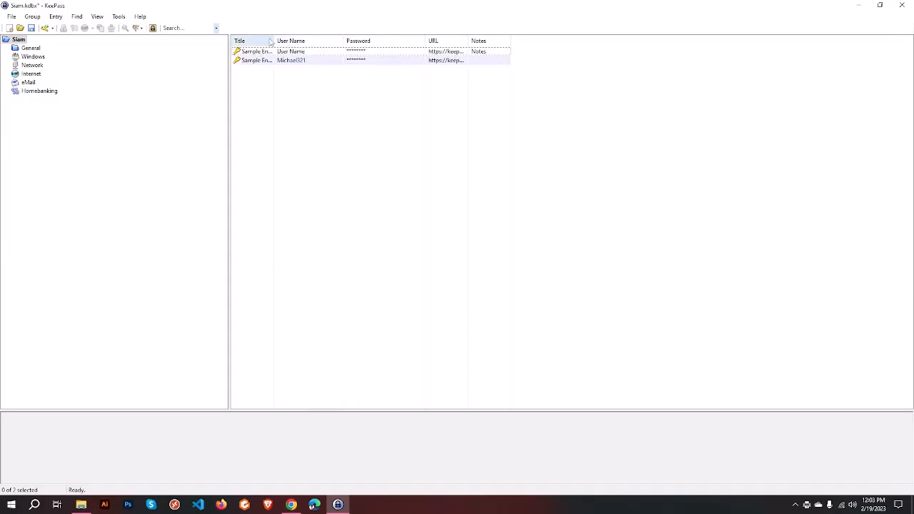
{"action": "mouse_move", "coordinate": [274, 39]}
{"action": "left_mouse_down"}
{"action": "mouse_move", "coordinate": [298, 36]}
{"action": "mouse_move", "coordinate": [290, 35]}
{"action": "left_mouse_up"}
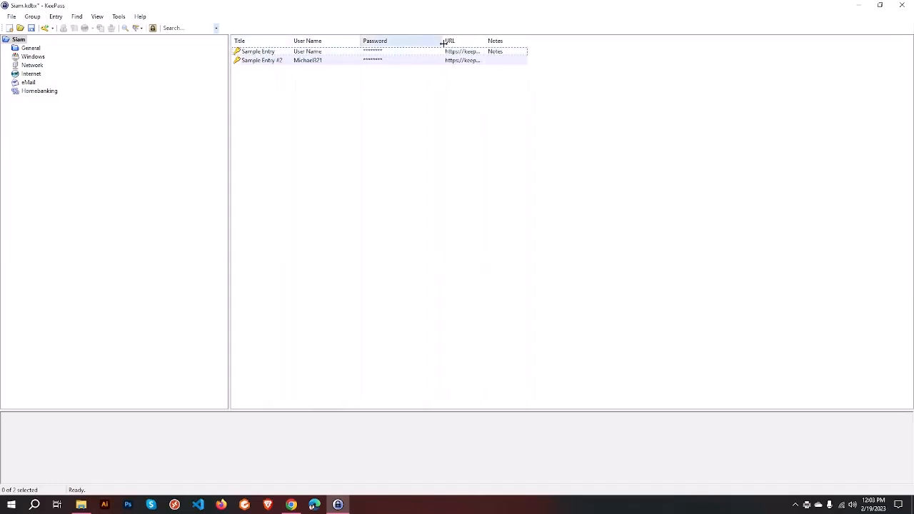
{"action": "double_click", "coordinate": [487, 40]}
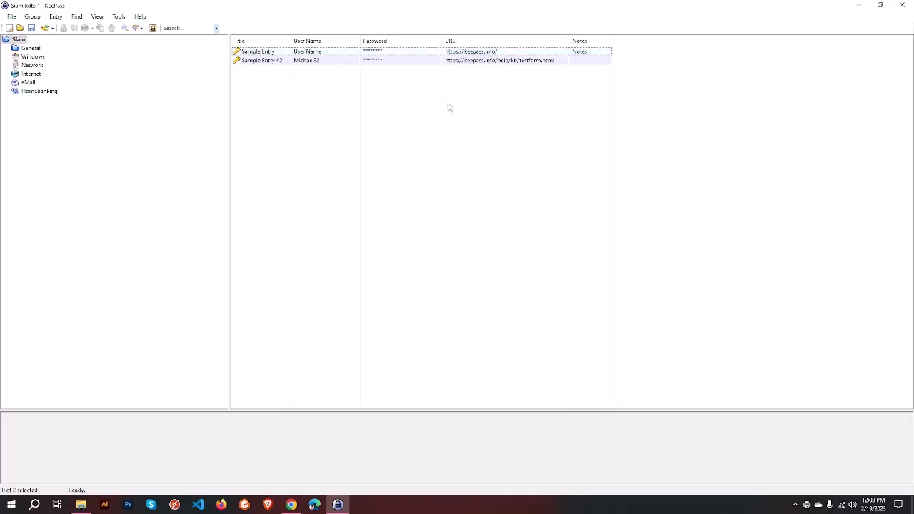
Step: Delete both sample entries to the Recycle Bin, then return to Figma in Chrome
{"action": "left_click_drag", "start_coordinate": [336, 129], "coordinate": [361, 50]}
{"action": "right_click", "coordinate": [360, 54]}
{"action": "left_click", "coordinate": [400, 160]}
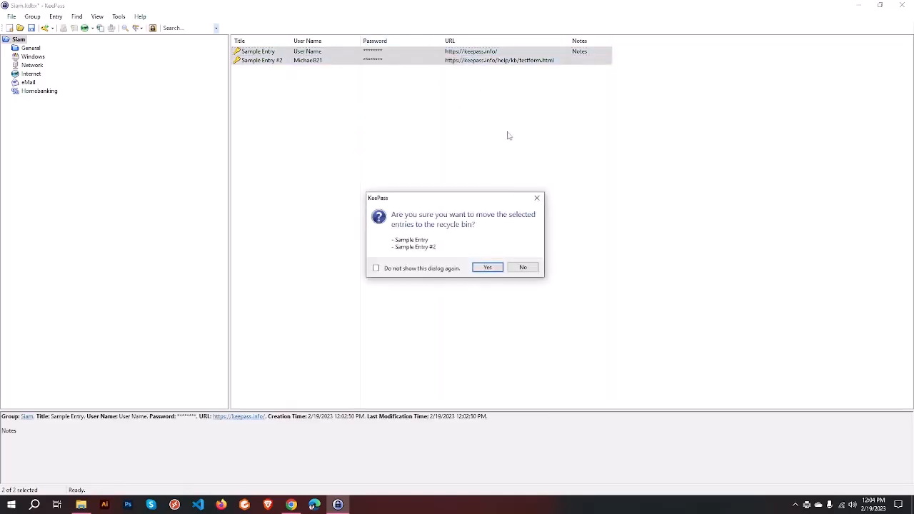
{"action": "left_click", "coordinate": [476, 269]}
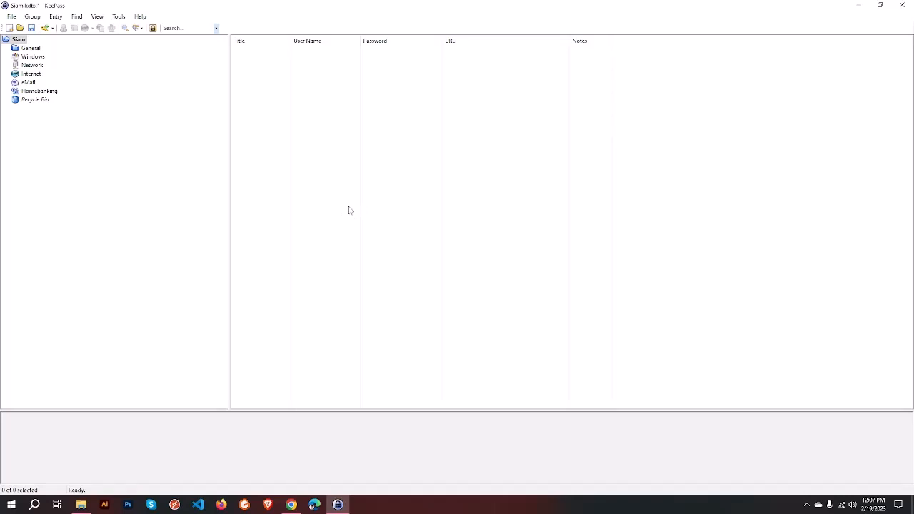
{"action": "left_click", "coordinate": [291, 504]}
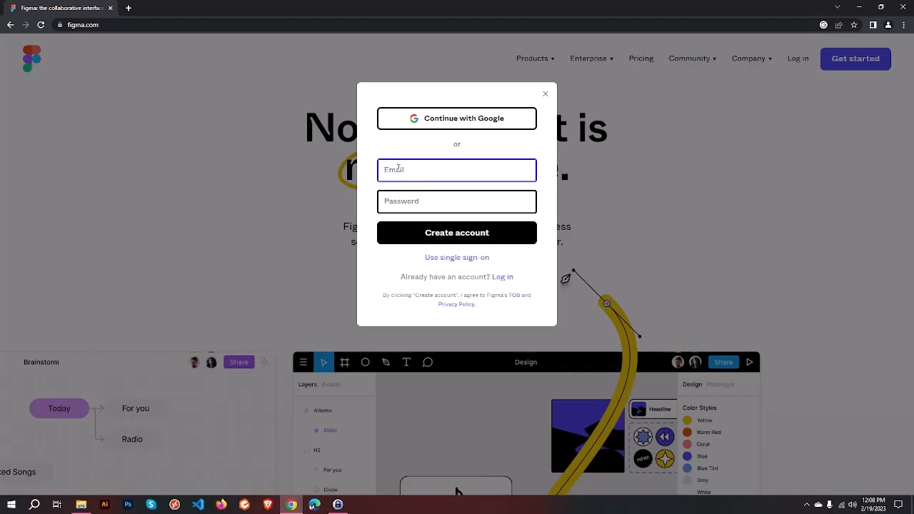
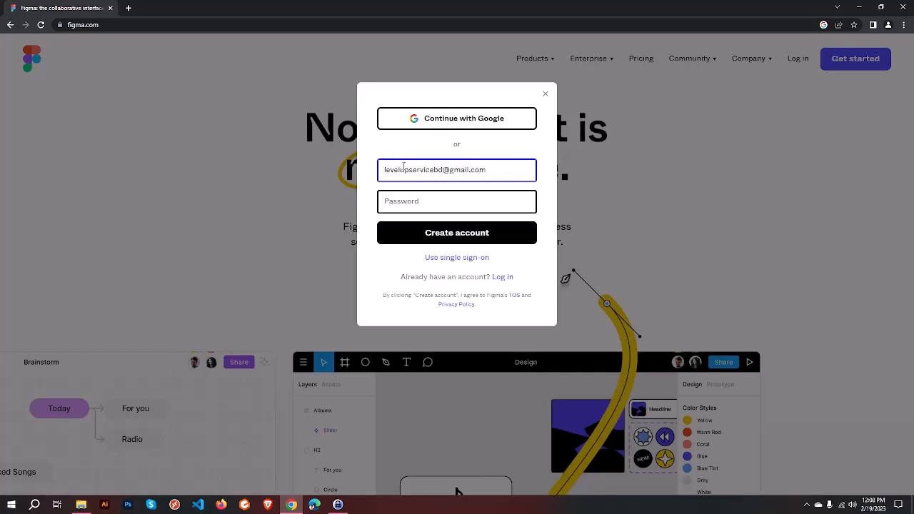
Step: Enter the account e-mail address in Figma's sign-up Email field and copy it
{"action": "left_click", "coordinate": [401, 200]}
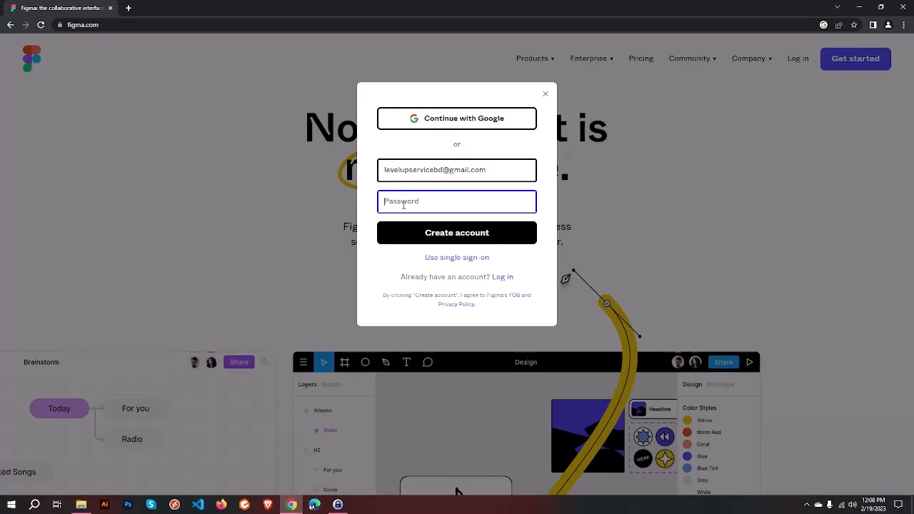
{"action": "left_click_drag", "start_coordinate": [496, 173], "coordinate": [367, 175]}
{"action": "key", "text": "ctrl+c"}
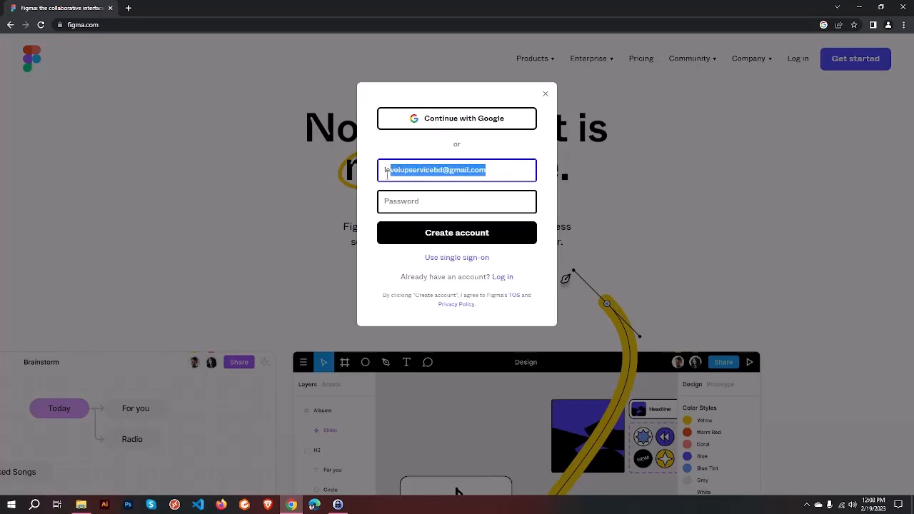
{"action": "left_click", "coordinate": [338, 505]}
{"action": "left_click", "coordinate": [504, 173]}
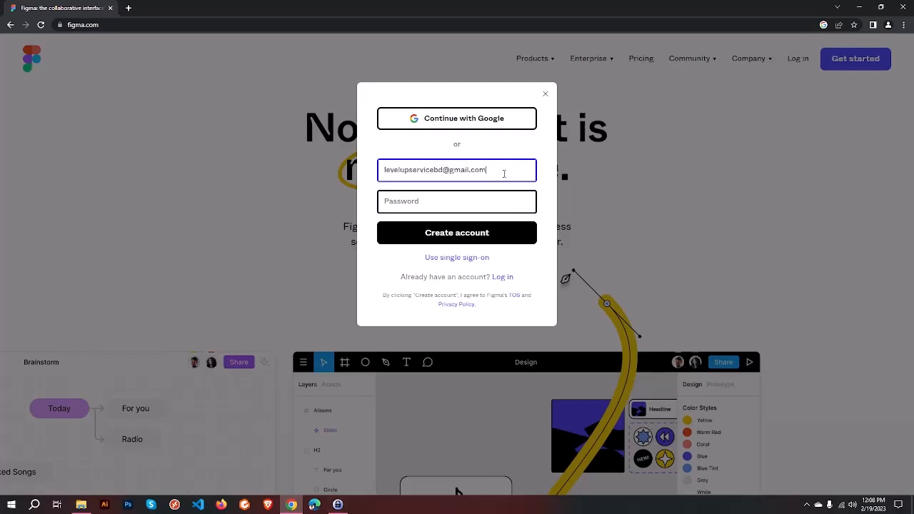
Step: Back in KeePass, start a new entry from the Entry menu
{"action": "left_click", "coordinate": [337, 505]}
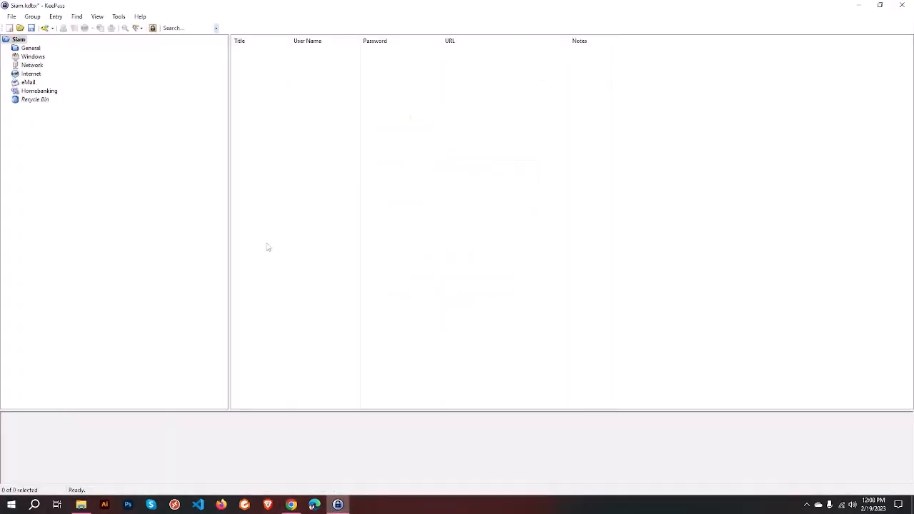
{"action": "right_click", "coordinate": [329, 73]}
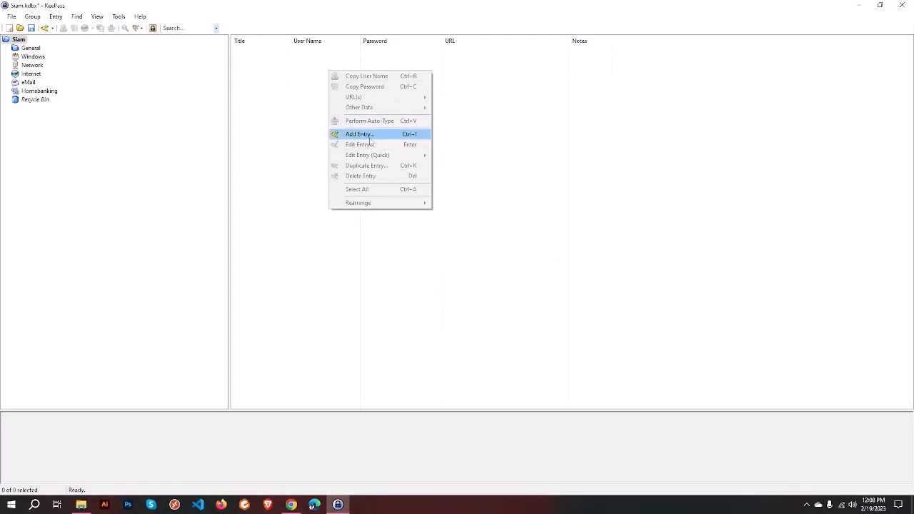
{"action": "left_click", "coordinate": [247, 126]}
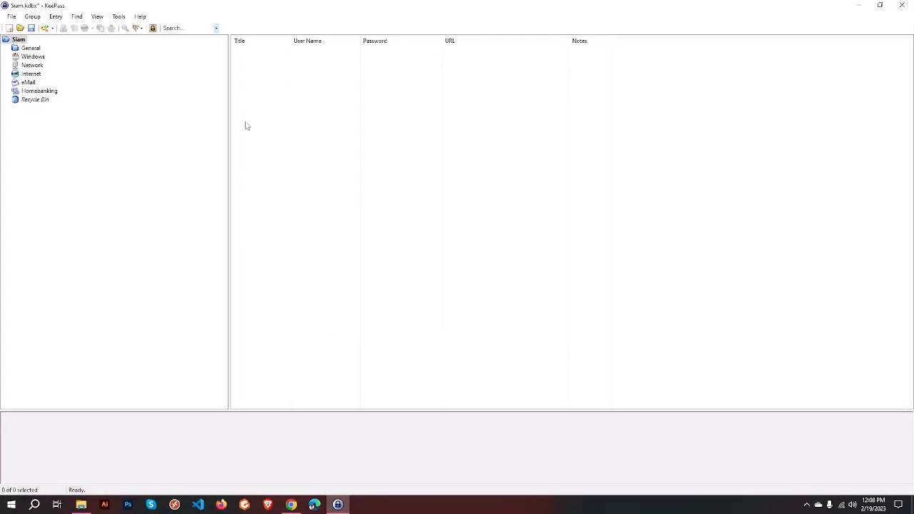
{"action": "left_click", "coordinate": [56, 18]}
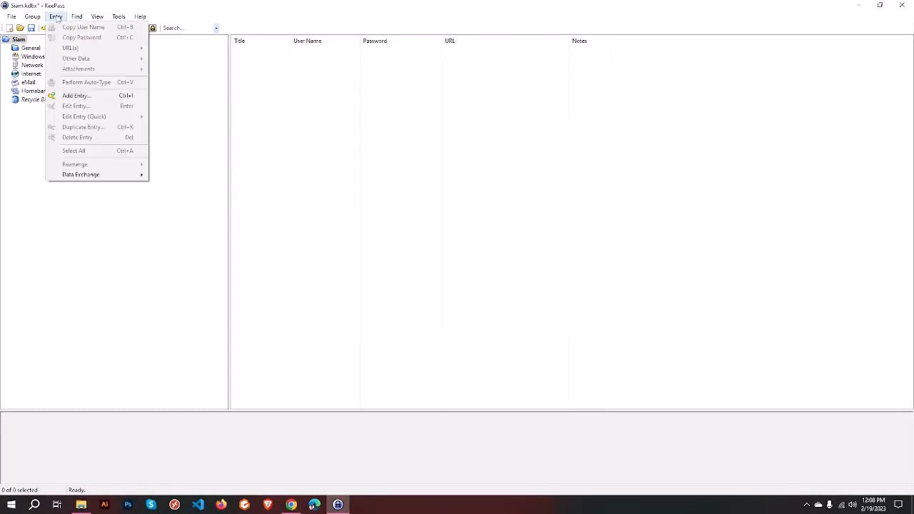
{"action": "left_click", "coordinate": [99, 97]}
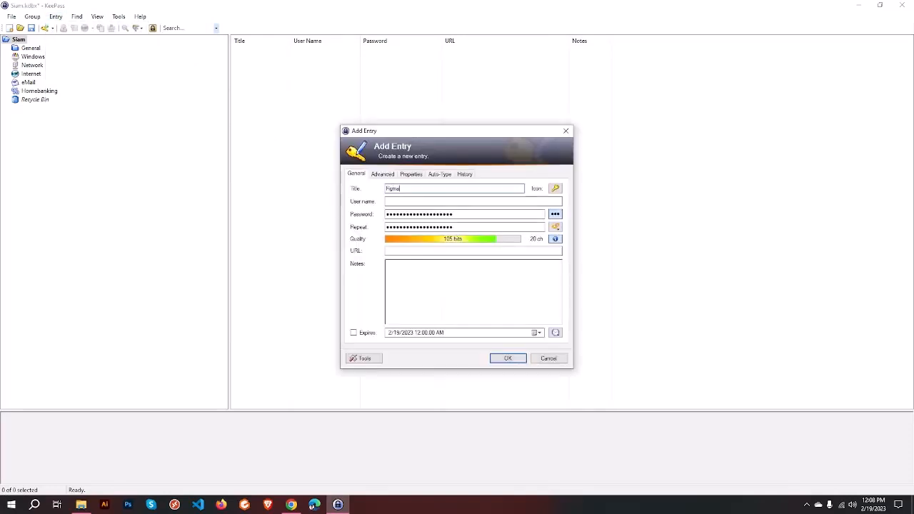
Step: Paste the e-mail as the Figma entry's user name and check the 20-character generated password
{"action": "left_click", "coordinate": [394, 201]}
{"action": "key", "text": "ctrl+v"}
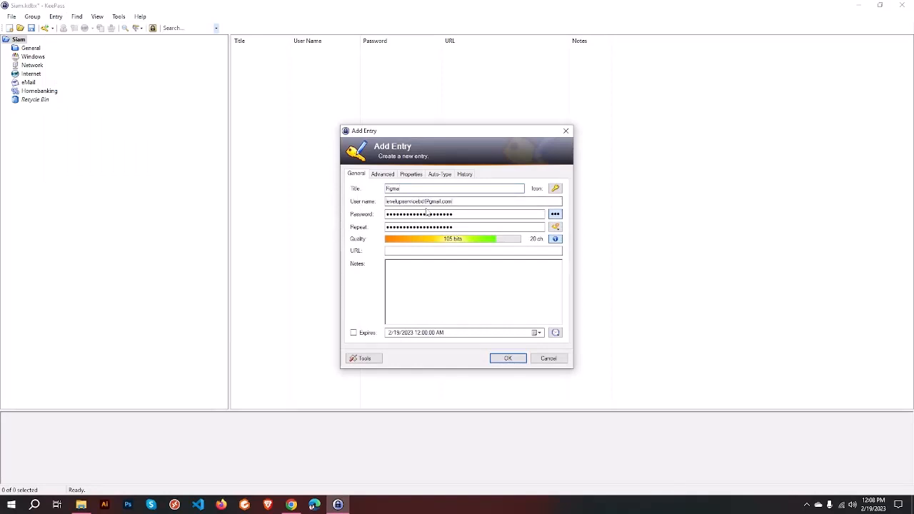
{"action": "key", "text": "Tab"}
{"action": "double_click", "coordinate": [469, 213]}
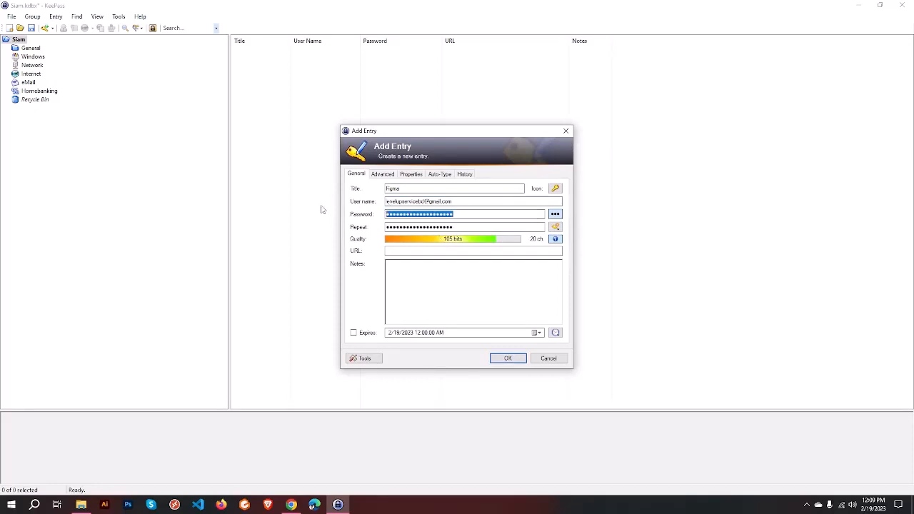
{"action": "double_click", "coordinate": [460, 227]}
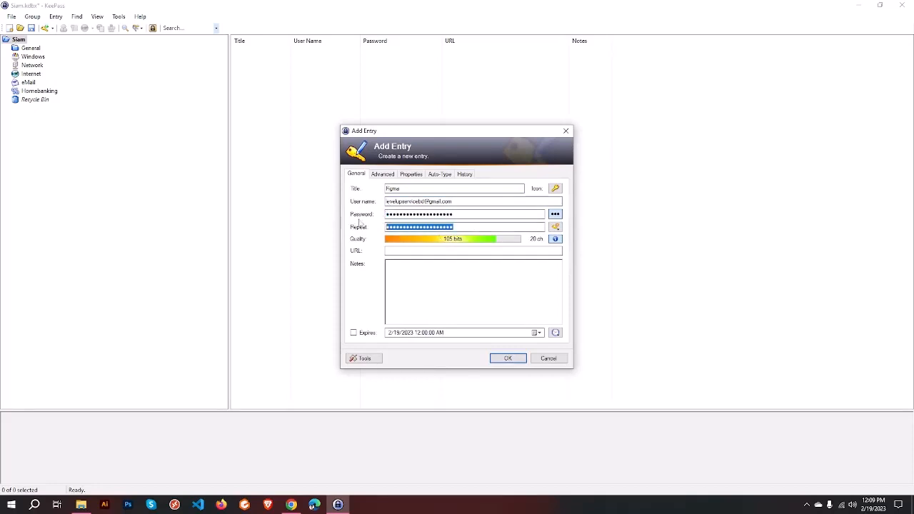
{"action": "left_click", "coordinate": [472, 213]}
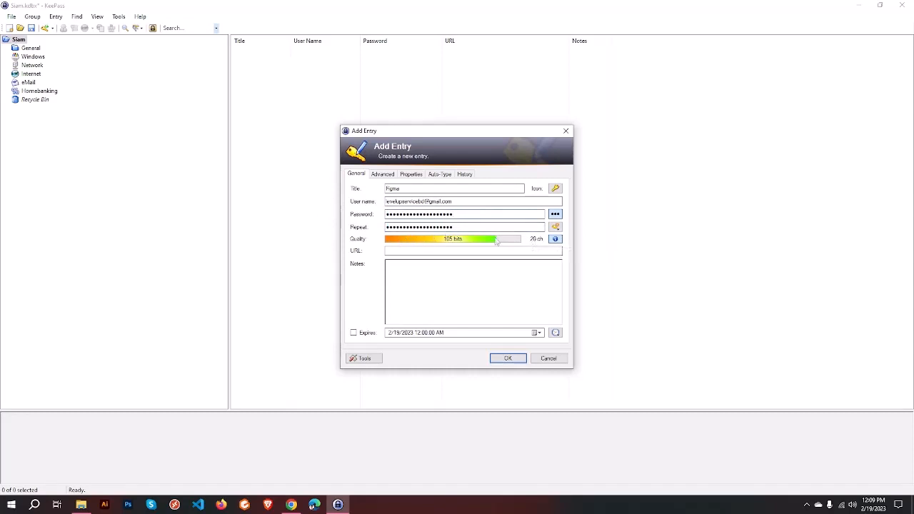
Step: Toggle the password's visibility and review the password generator options
{"action": "left_click", "coordinate": [555, 214]}
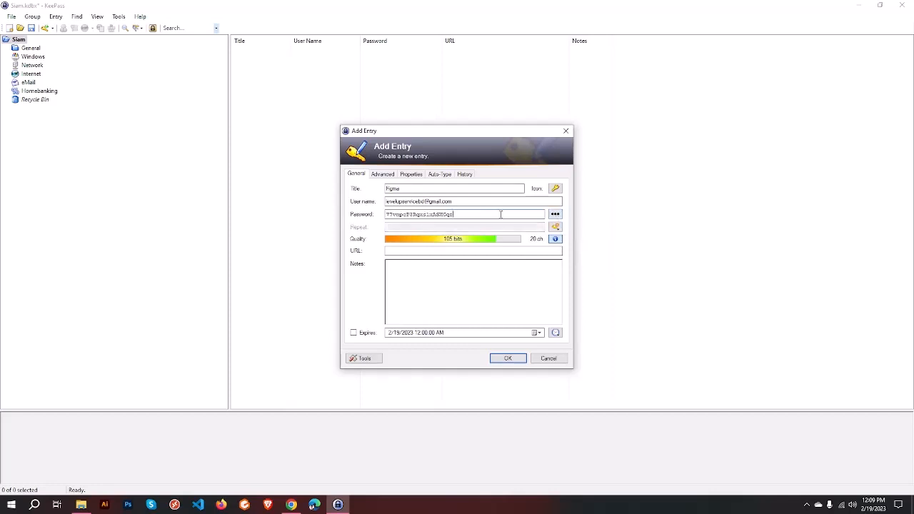
{"action": "left_click", "coordinate": [555, 214]}
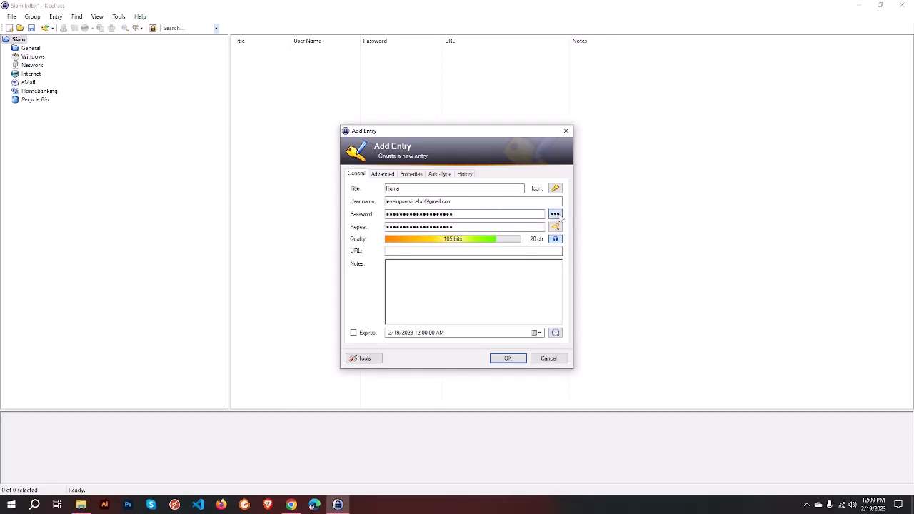
{"action": "left_click", "coordinate": [555, 226]}
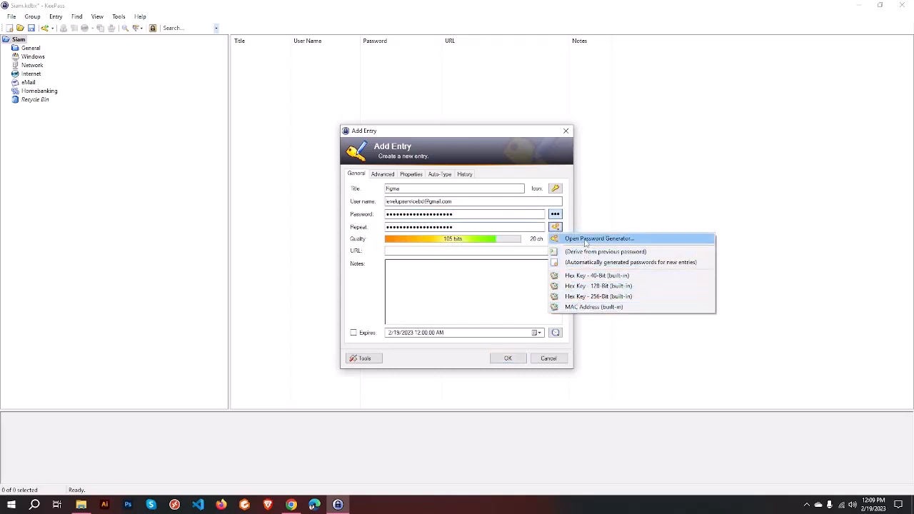
{"action": "left_click", "coordinate": [555, 227]}
{"action": "left_click", "coordinate": [474, 226]}
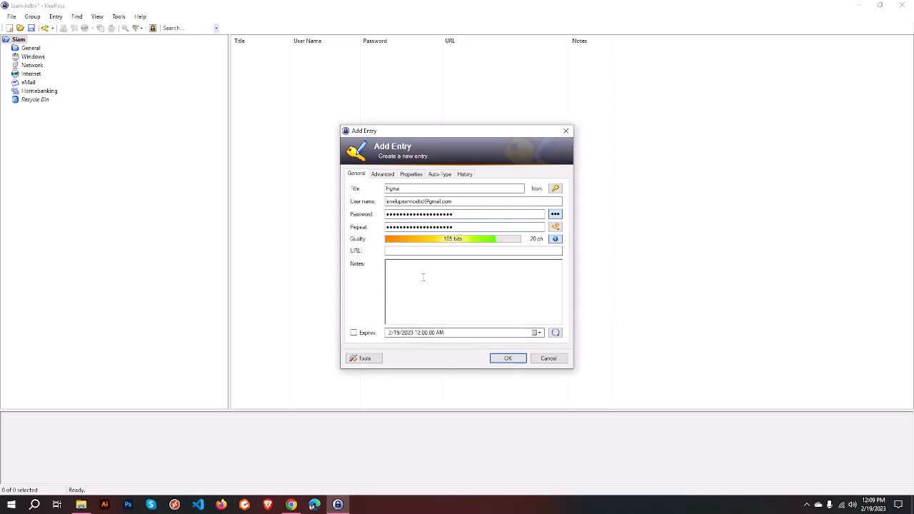
{"action": "left_click", "coordinate": [291, 505]}
{"action": "left_click", "coordinate": [108, 24]}
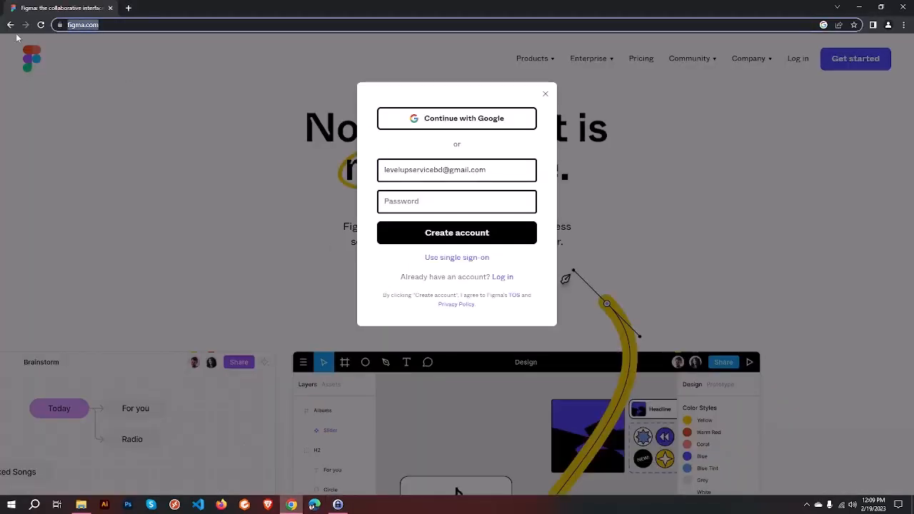
{"action": "key", "text": "ctrl+c"}
{"action": "left_click", "coordinate": [338, 504]}
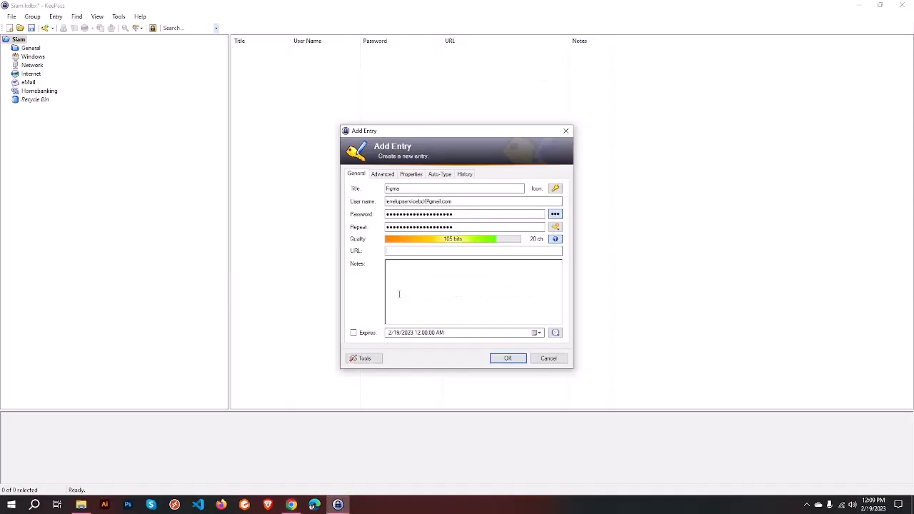
{"action": "key", "text": "ctrl+v"}
{"action": "left_click", "coordinate": [507, 359]}
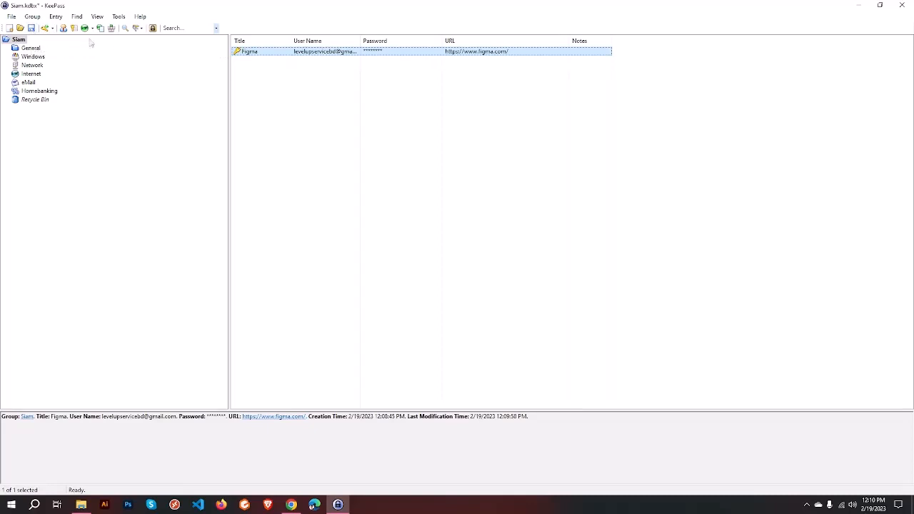
Step: Save the database via the File menu
{"action": "left_click", "coordinate": [10, 17]}
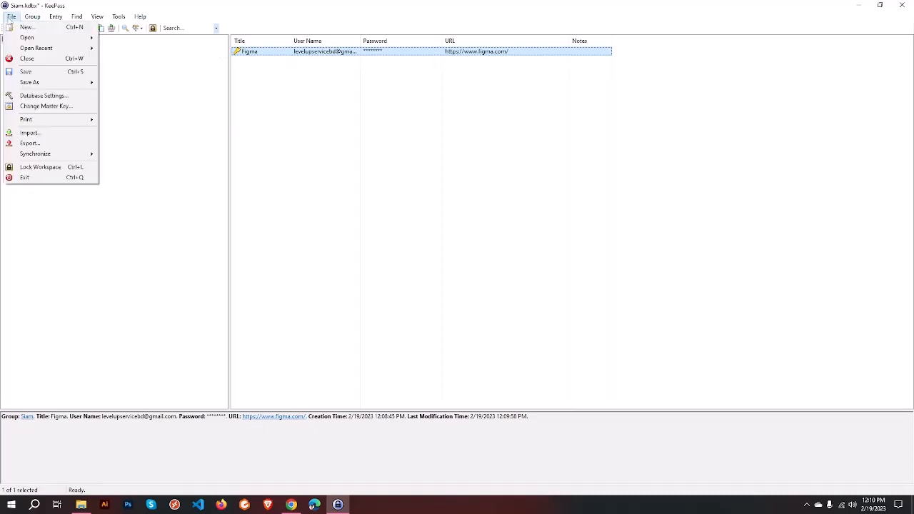
{"action": "left_click", "coordinate": [44, 72]}
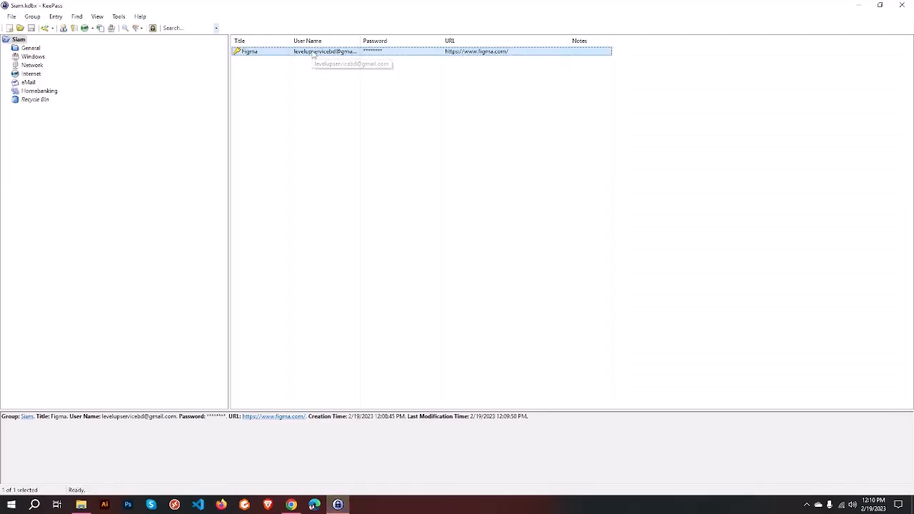
{"action": "left_click", "coordinate": [362, 122]}
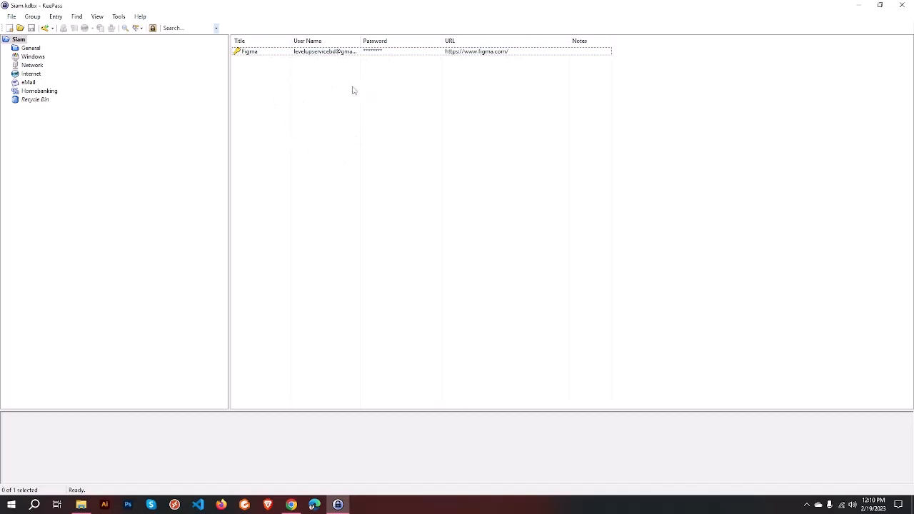
Step: Add a throwaway test entry, then delete it to the Recycle Bin
{"action": "right_click", "coordinate": [273, 80]}
{"action": "left_click", "coordinate": [328, 144]}
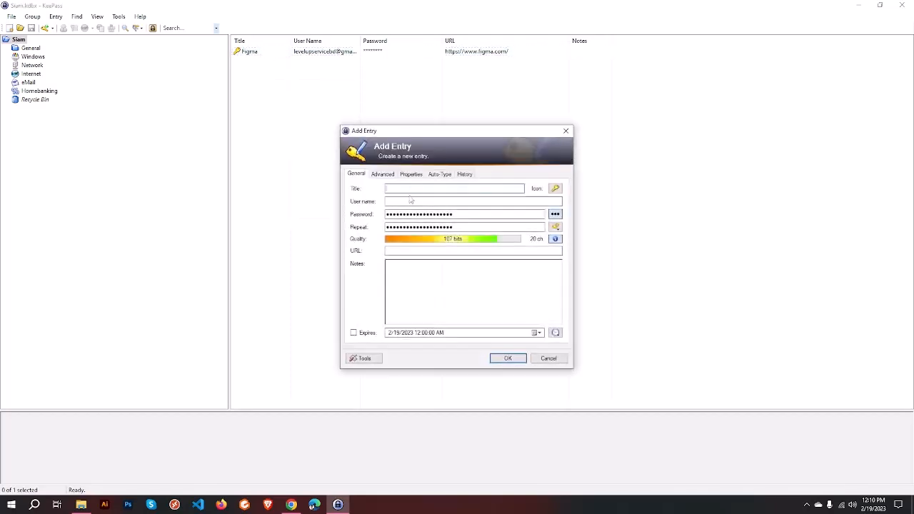
{"action": "left_click", "coordinate": [507, 358]}
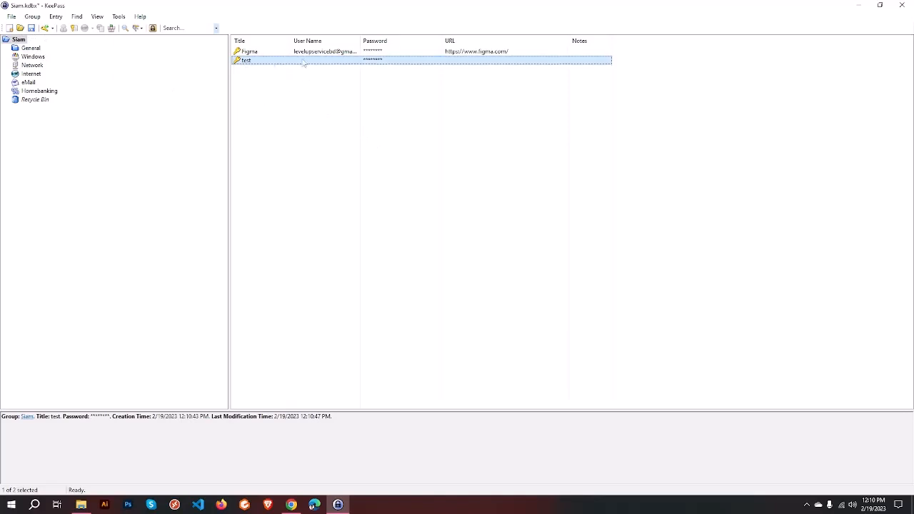
{"action": "key", "text": "Delete"}
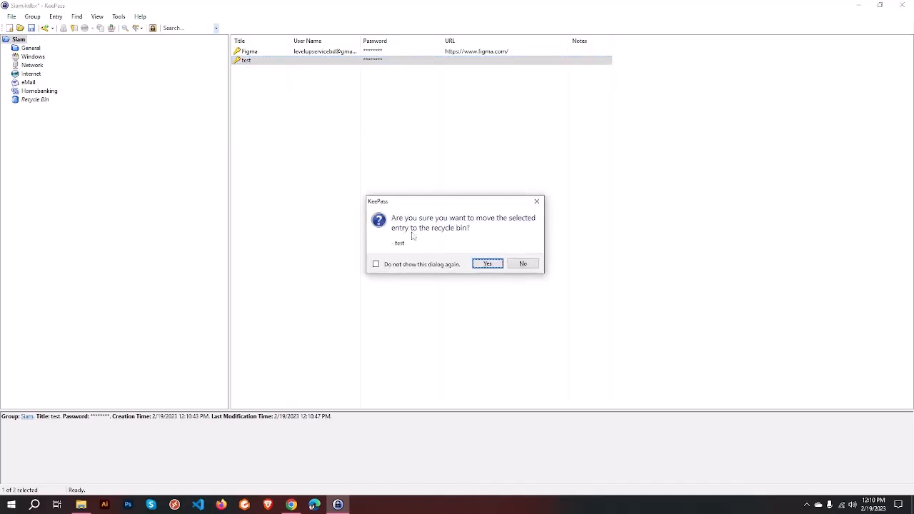
{"action": "left_click", "coordinate": [483, 263]}
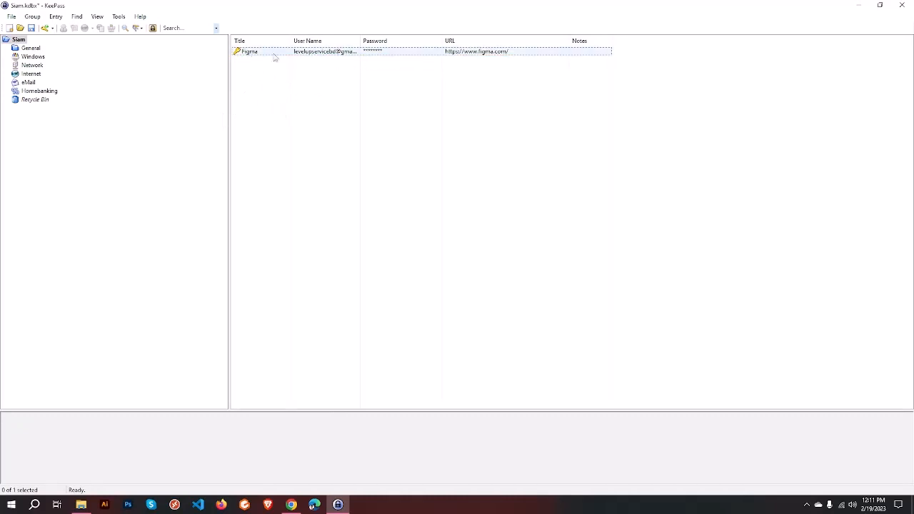
Step: Check the Figma entry, then copy its user name to the clipboard from KeePass
{"action": "double_click", "coordinate": [250, 53]}
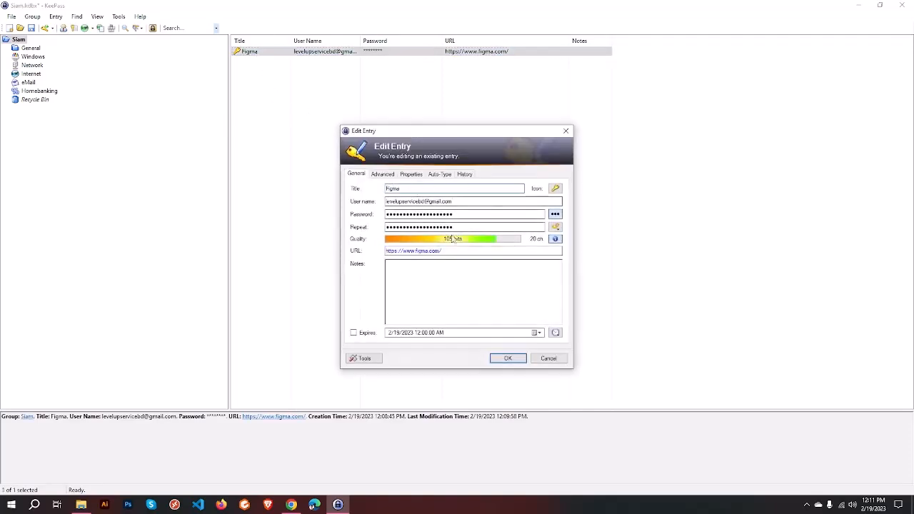
{"action": "left_click", "coordinate": [508, 358]}
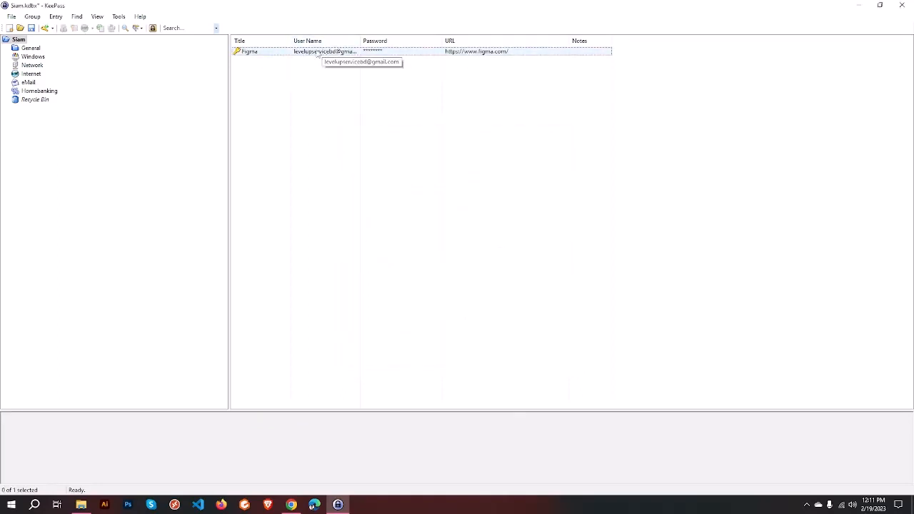
{"action": "double_click", "coordinate": [317, 51]}
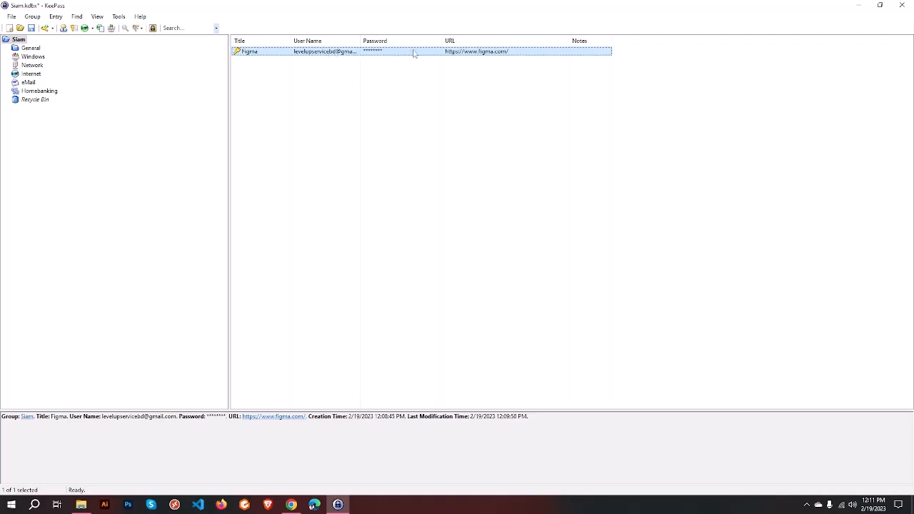
{"action": "double_click", "coordinate": [312, 57]}
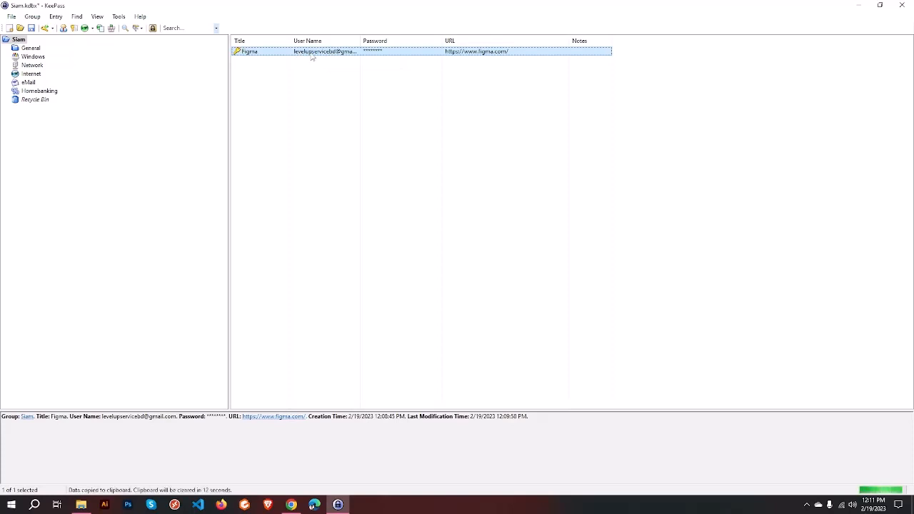
Step: Replace the Figma sign-up Email field with the copied user name
{"action": "left_click", "coordinate": [286, 506]}
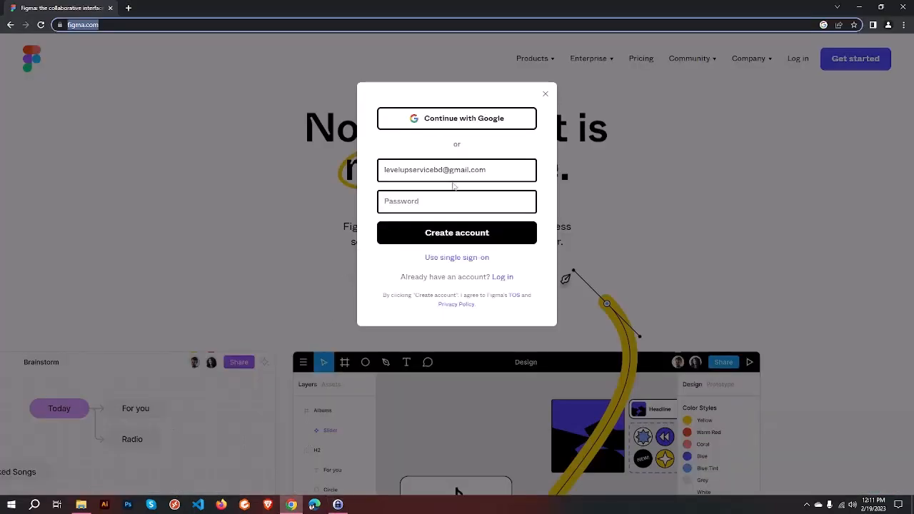
{"action": "left_click_drag", "start_coordinate": [503, 170], "coordinate": [351, 186]}
{"action": "key", "text": "ctrl+v"}
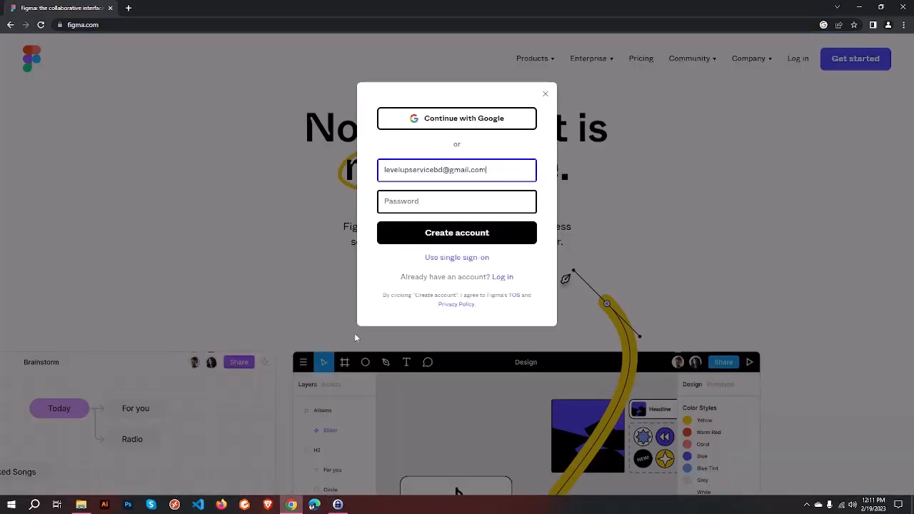
Step: Paste the Figma entry's stored password into the sign-up form and create the account
{"action": "left_click", "coordinate": [338, 505]}
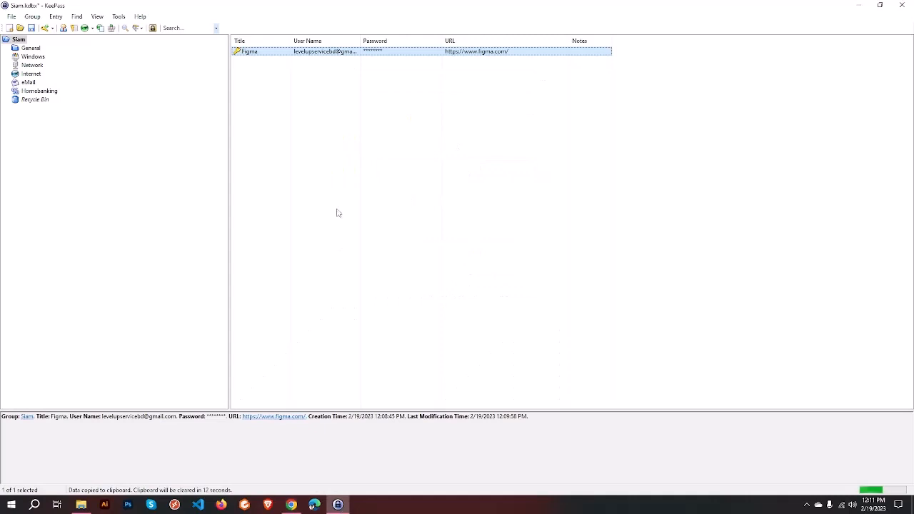
{"action": "double_click", "coordinate": [387, 52]}
{"action": "left_click", "coordinate": [425, 193]}
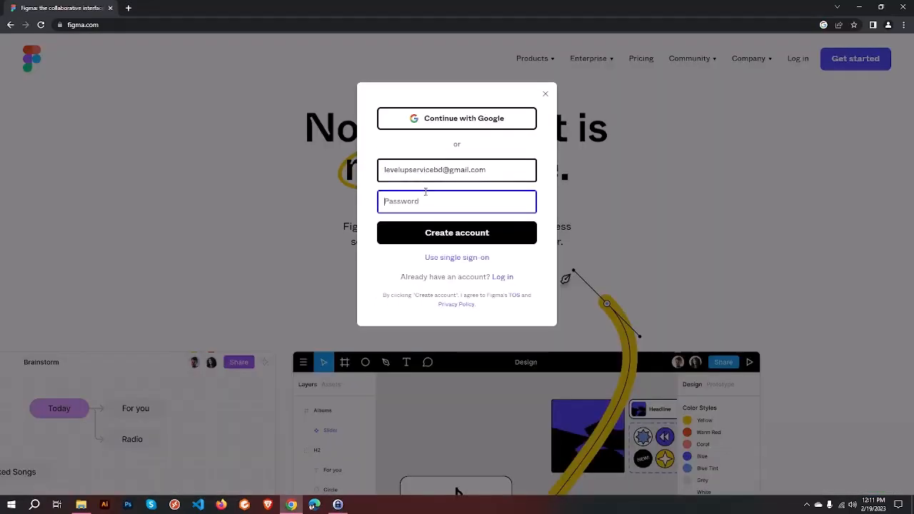
{"action": "key", "text": "ctrl+v"}
{"action": "left_click", "coordinate": [464, 233]}
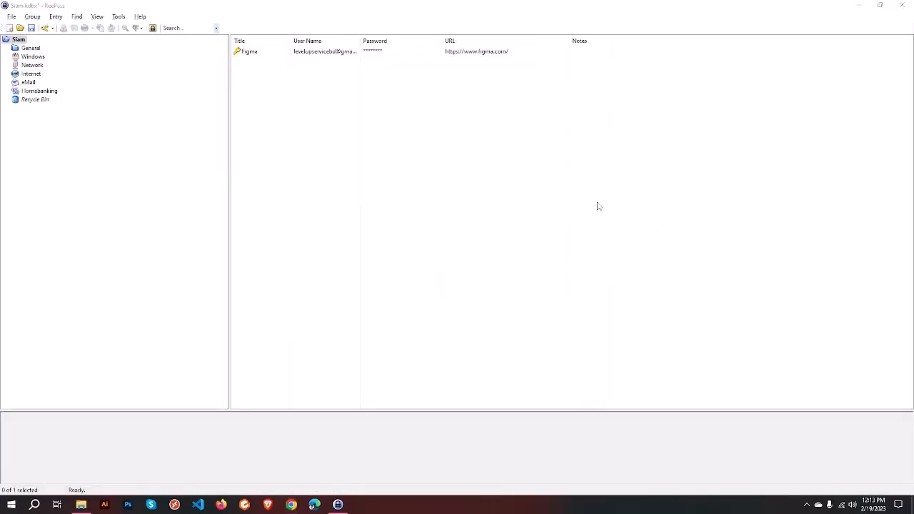
{"action": "left_click", "coordinate": [508, 182]}
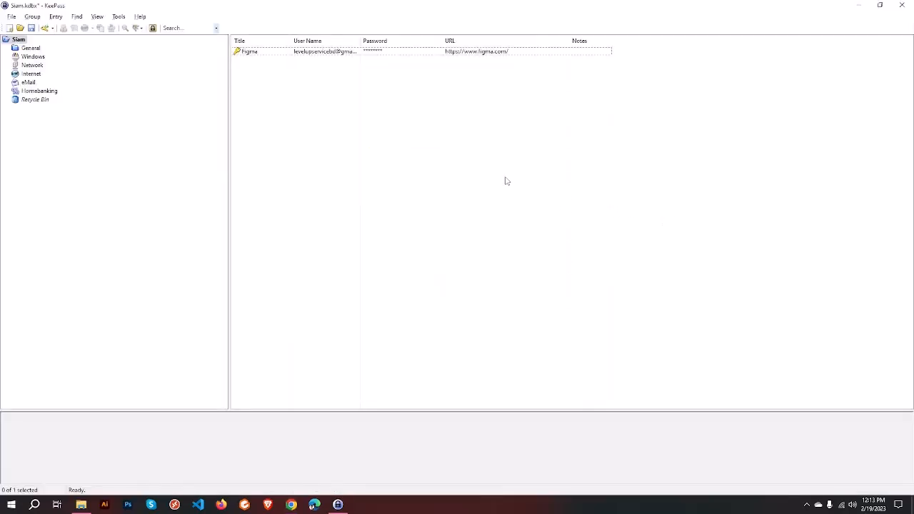
Step: Open the Figma log-in form in Edge, dismissing the Google sign-in suggestion
{"action": "left_click", "coordinate": [466, 55]}
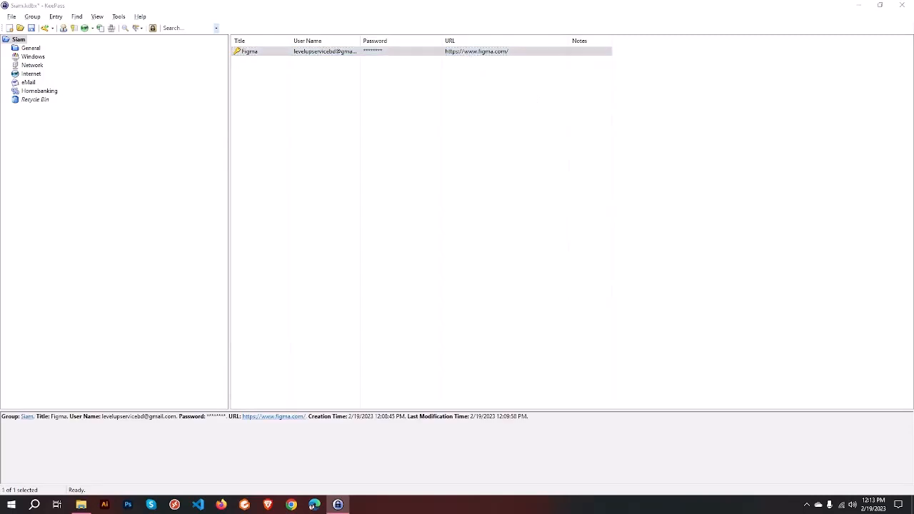
{"action": "left_click", "coordinate": [311, 506]}
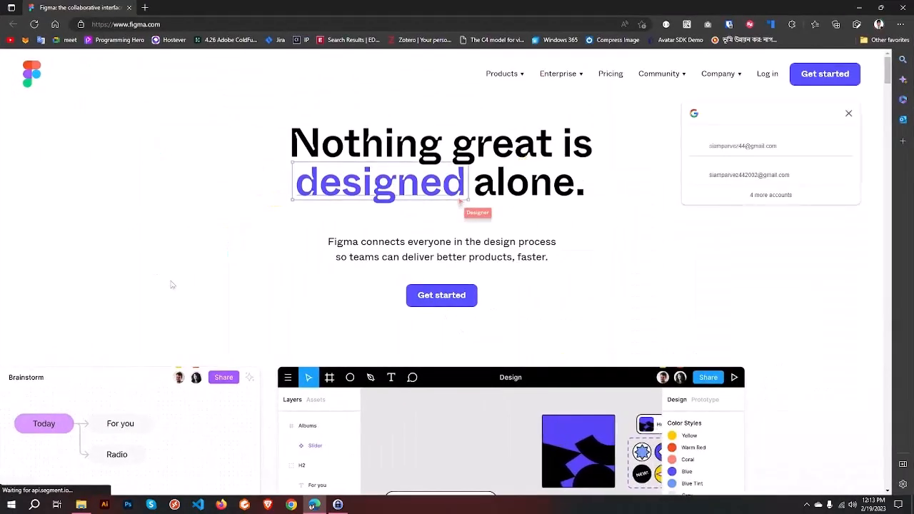
{"action": "left_click", "coordinate": [847, 113]}
{"action": "left_click", "coordinate": [768, 74]}
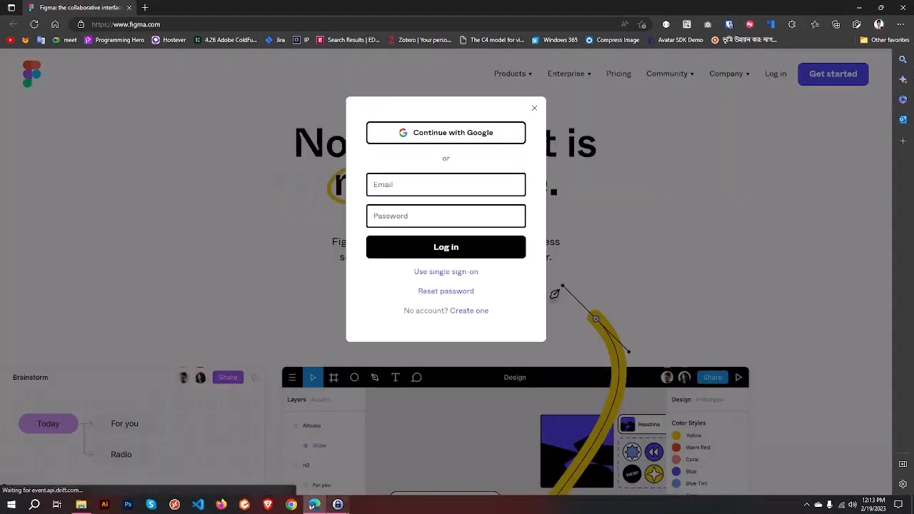
Step: Fill the log-in Email field with the Figma entry's user name from KeePass
{"action": "left_click", "coordinate": [338, 504]}
{"action": "double_click", "coordinate": [317, 54]}
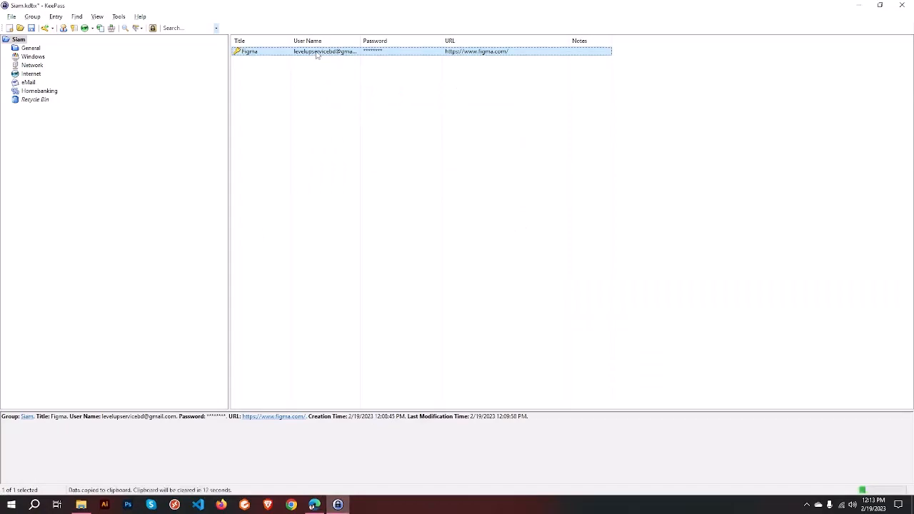
{"action": "key", "text": "alt+Tab"}
{"action": "key", "text": "ctrl+v"}
Step: Paste the Figma entry's password into the log-in form and log in to Figma
{"action": "key", "text": "alt+Tab"}
{"action": "double_click", "coordinate": [385, 54]}
{"action": "key", "text": "alt+Tab"}
{"action": "left_click", "coordinate": [420, 216]}
{"action": "key", "text": "ctrl+v"}
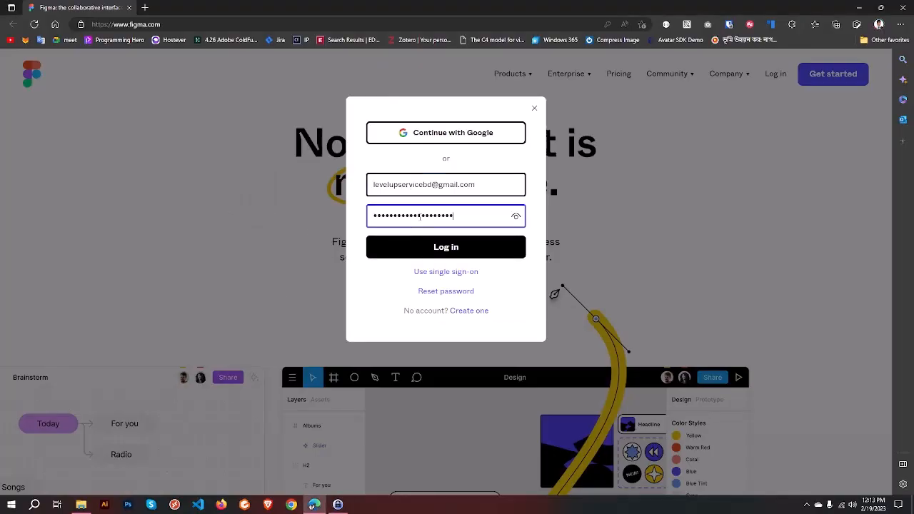
{"action": "left_click", "coordinate": [473, 248]}
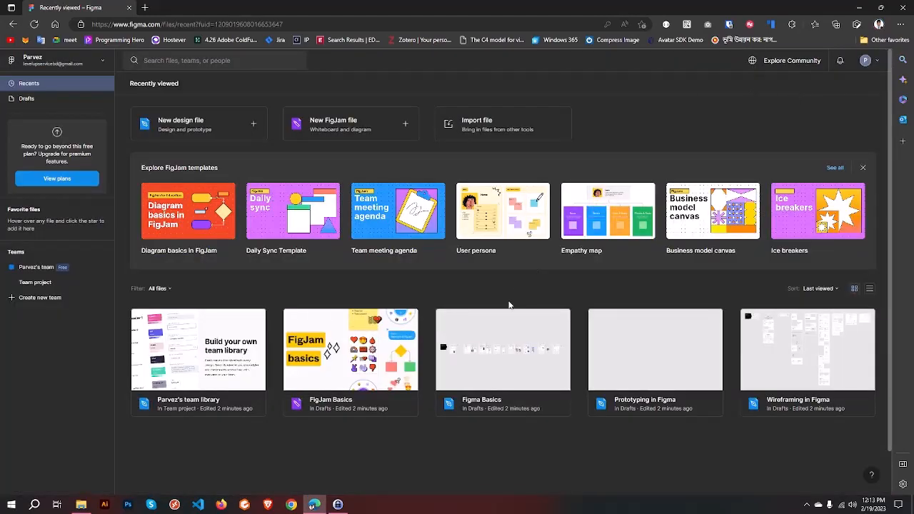
{"action": "left_click", "coordinate": [338, 504]}
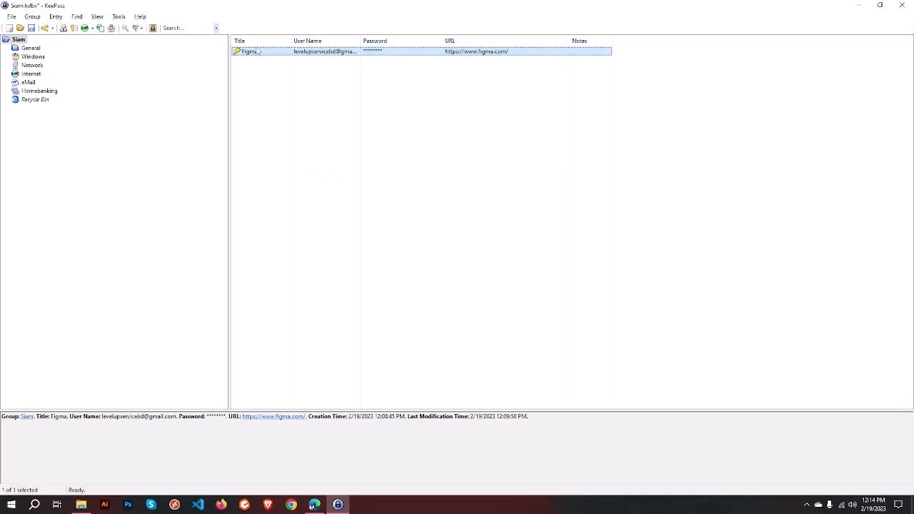
{"action": "left_click", "coordinate": [247, 84]}
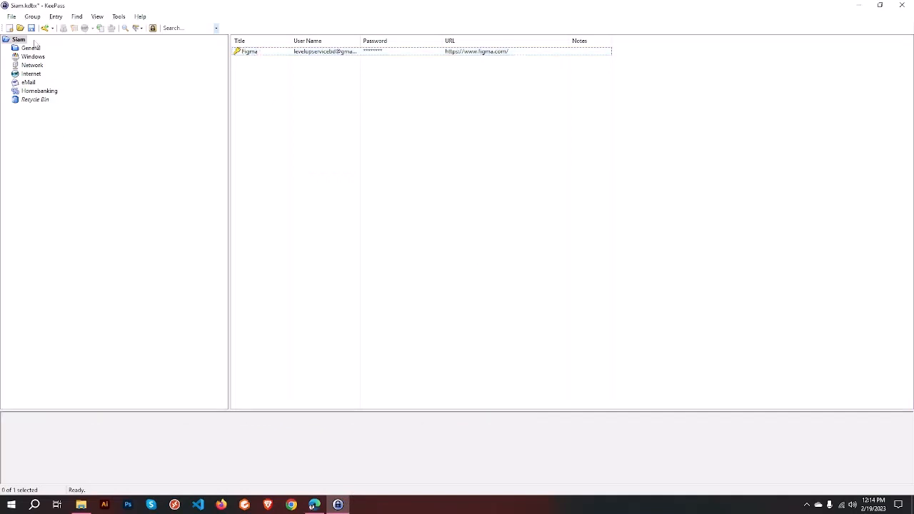
{"action": "right_click", "coordinate": [20, 128]}
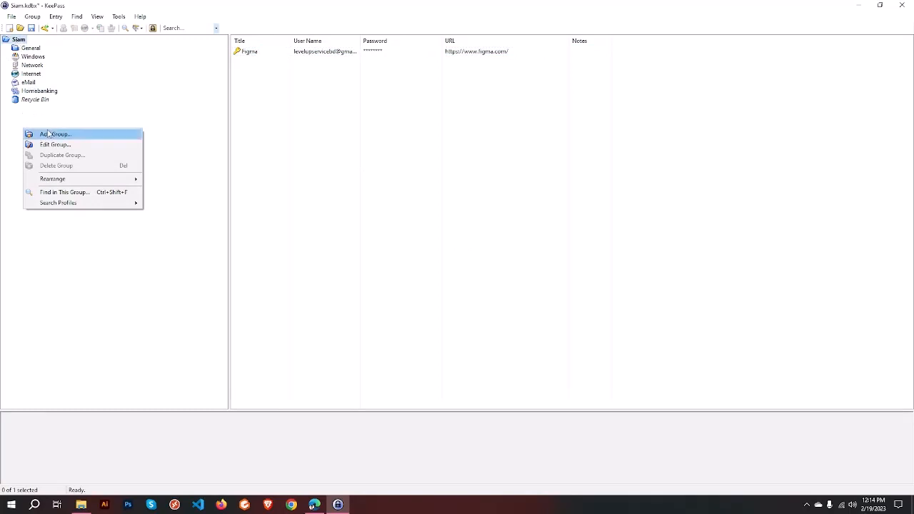
{"action": "left_click", "coordinate": [12, 121]}
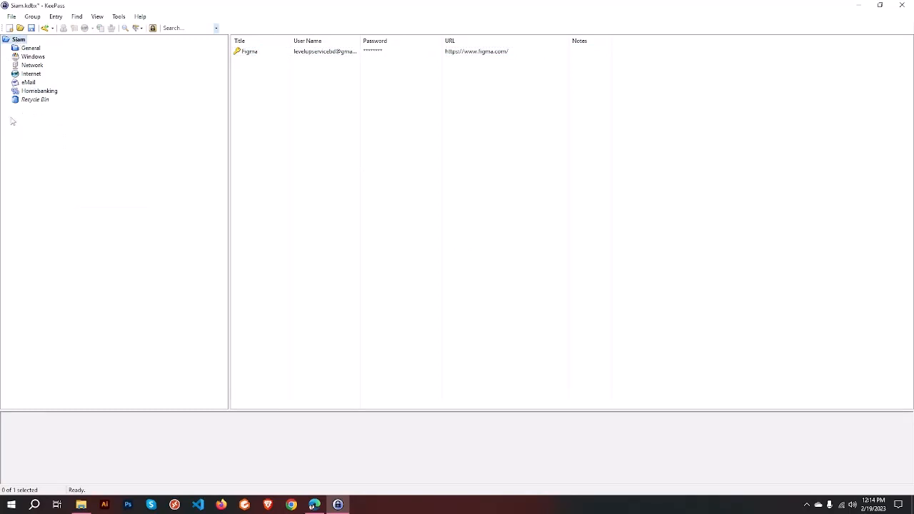